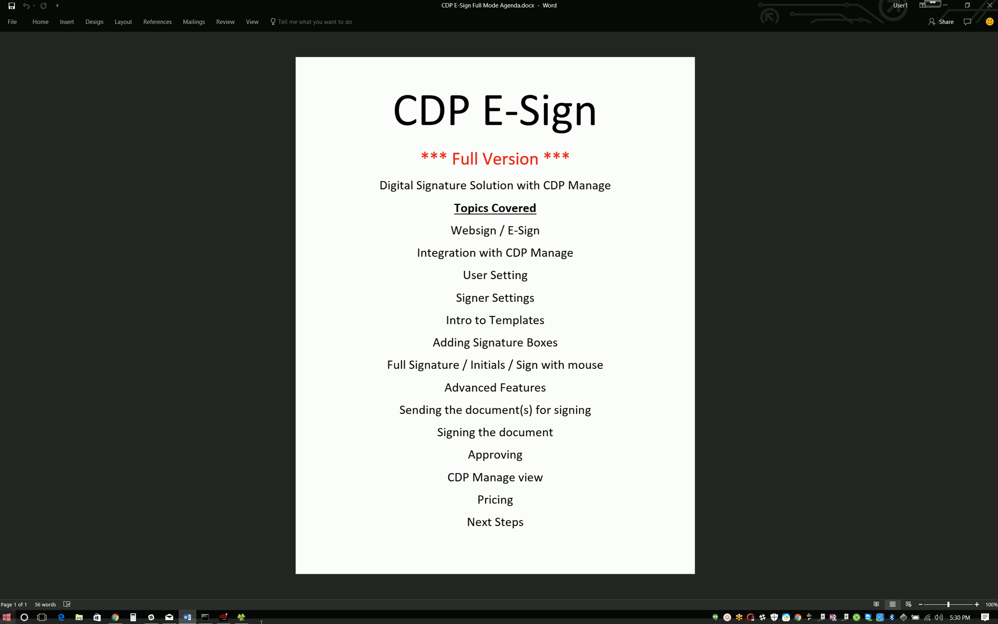
Step: Switch to CDPManage and check the two borrower signature boxes on page 3 of the pending New Auto Loan document
left_click(224, 618)
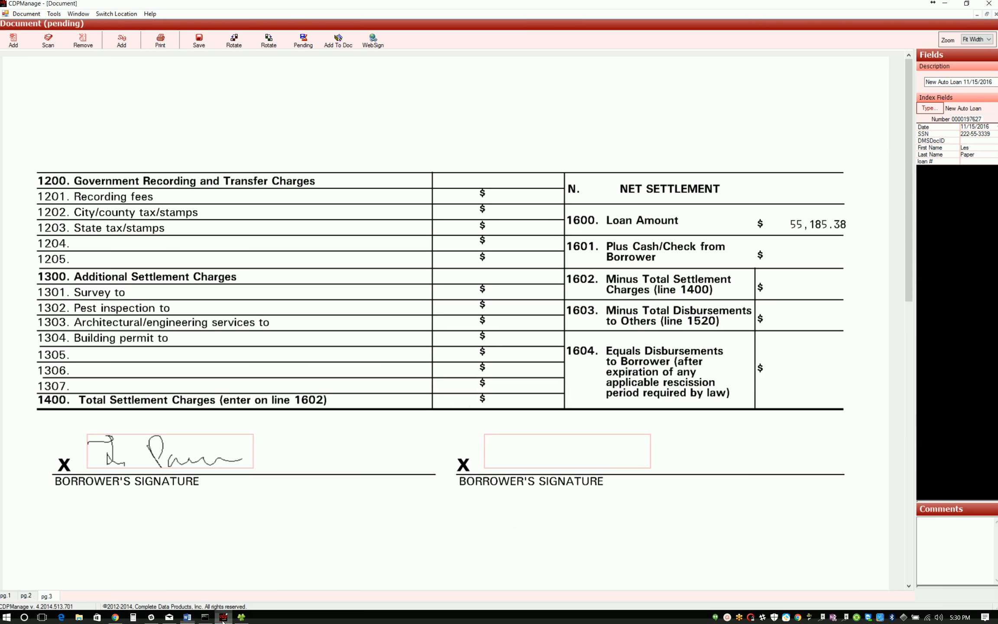
left_click(728, 619)
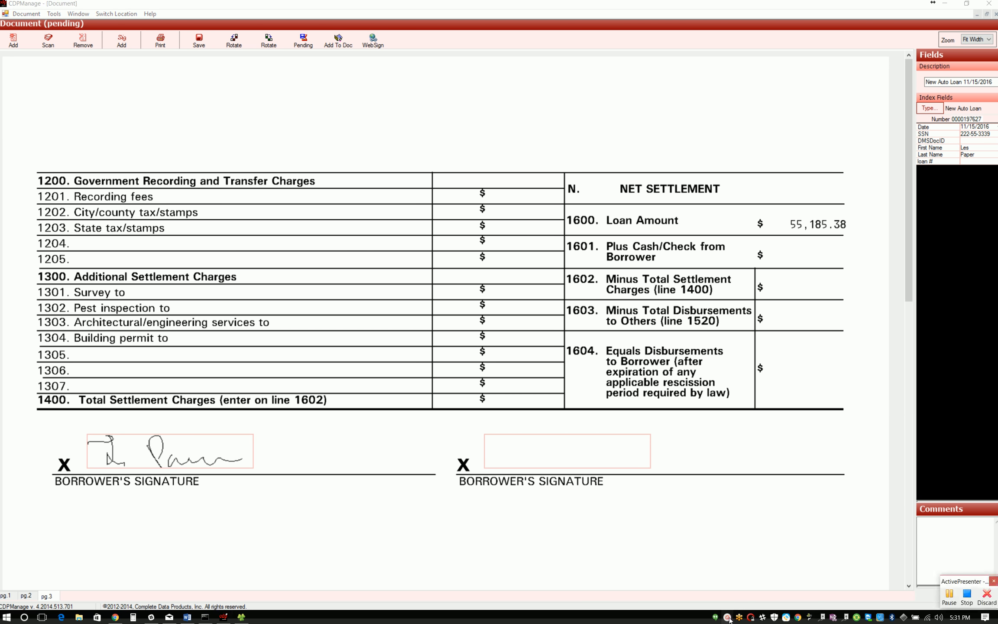
left_click_drag(959, 560, 982, 302)
left_click(968, 318)
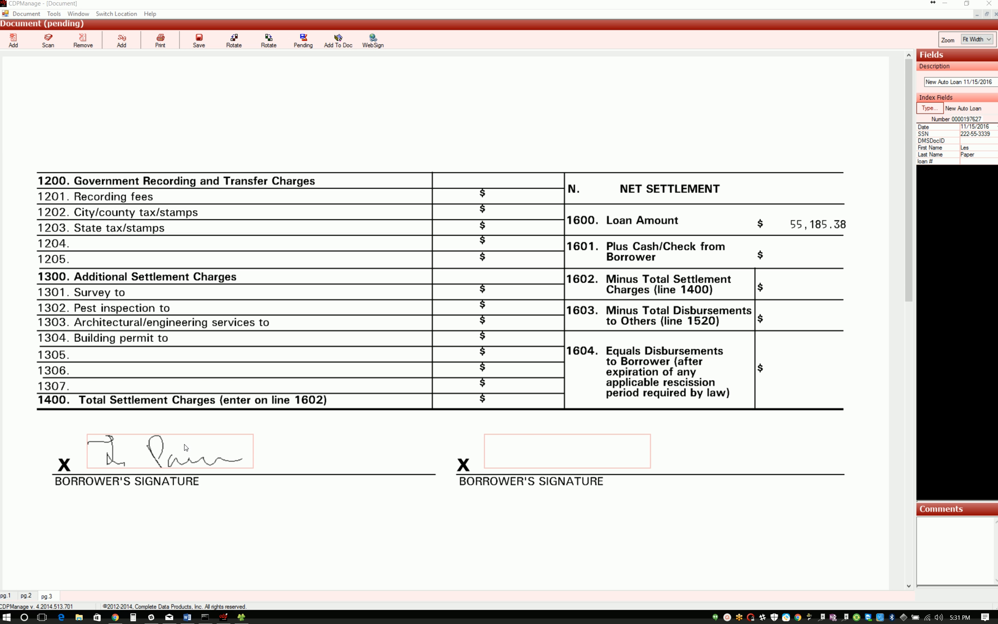
left_click(581, 450)
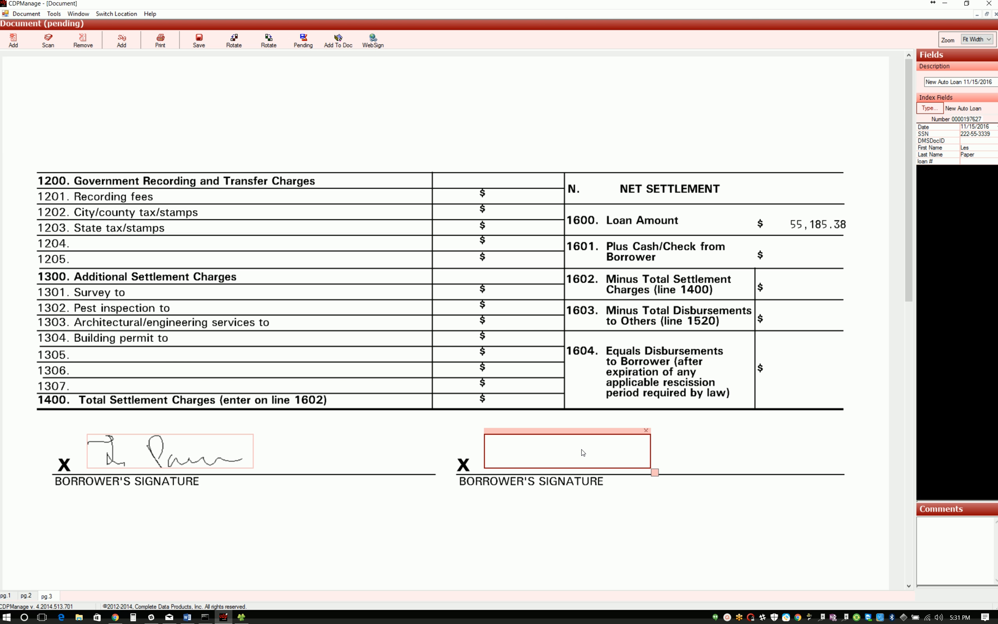
left_click(842, 362)
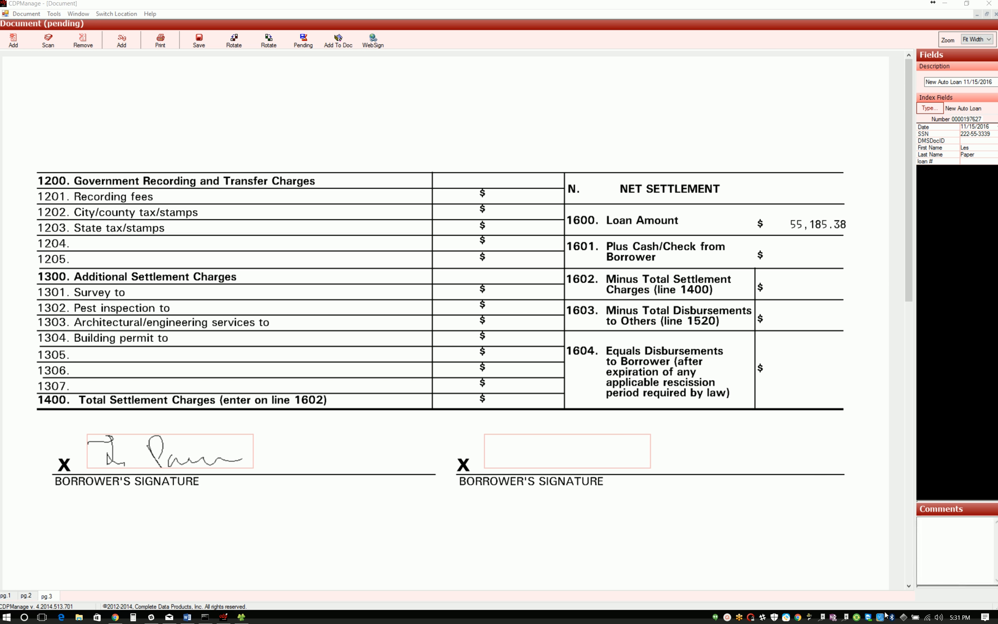
left_click(728, 618)
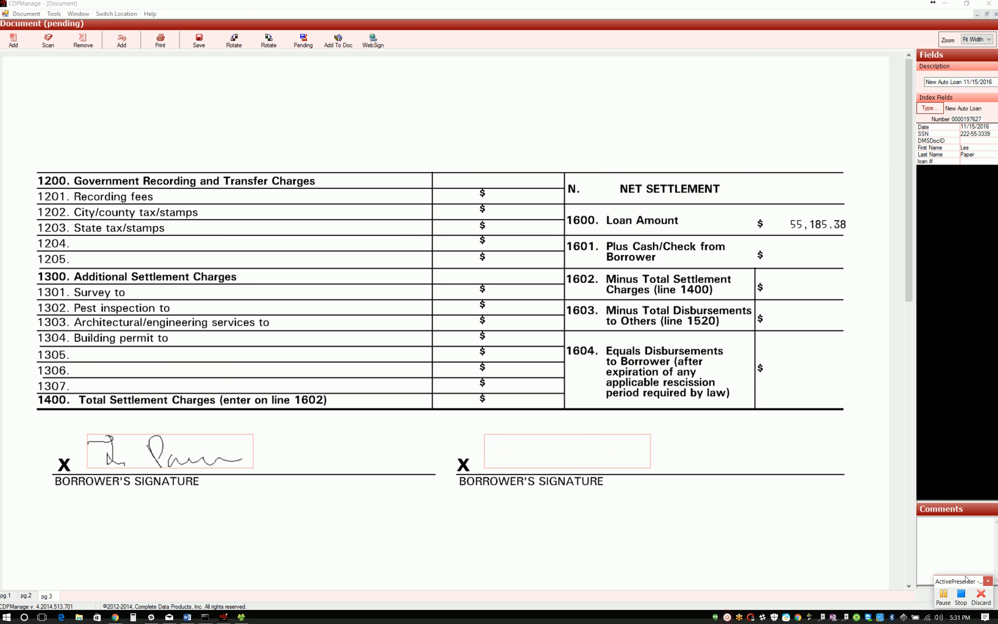
left_click_drag(964, 577, 970, 564)
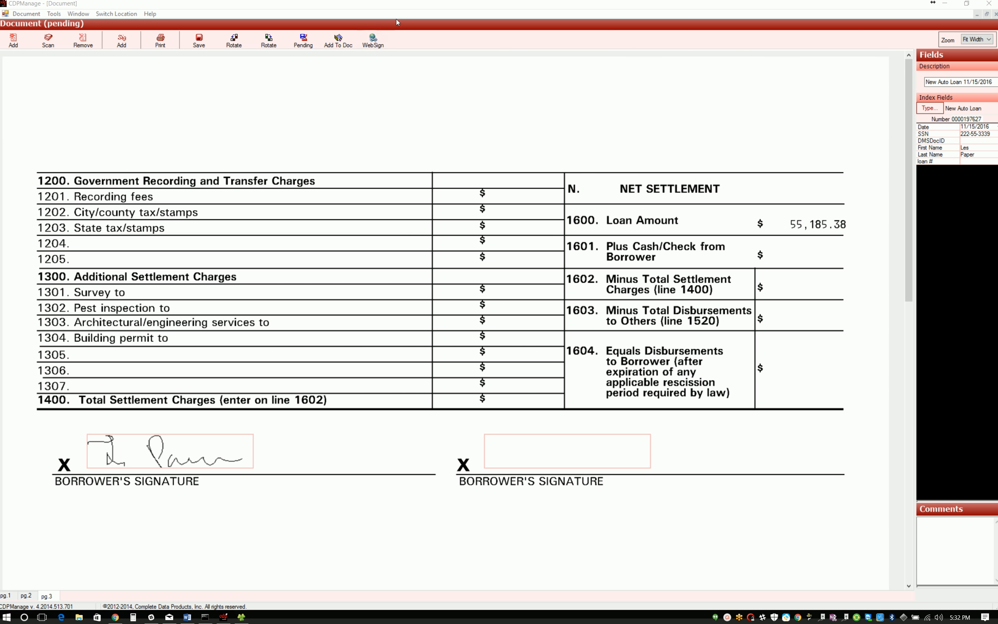
Step: Send the pending New Auto Loan document to WebSign and log in with the filled-in client credentials
left_click(370, 39)
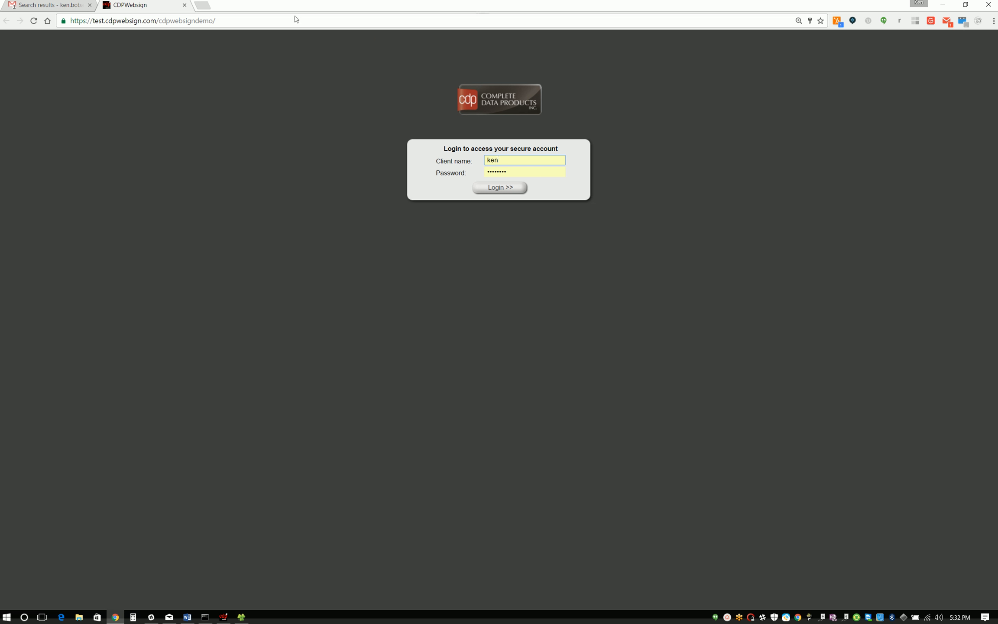
left_click_drag(209, 20, 50, 26)
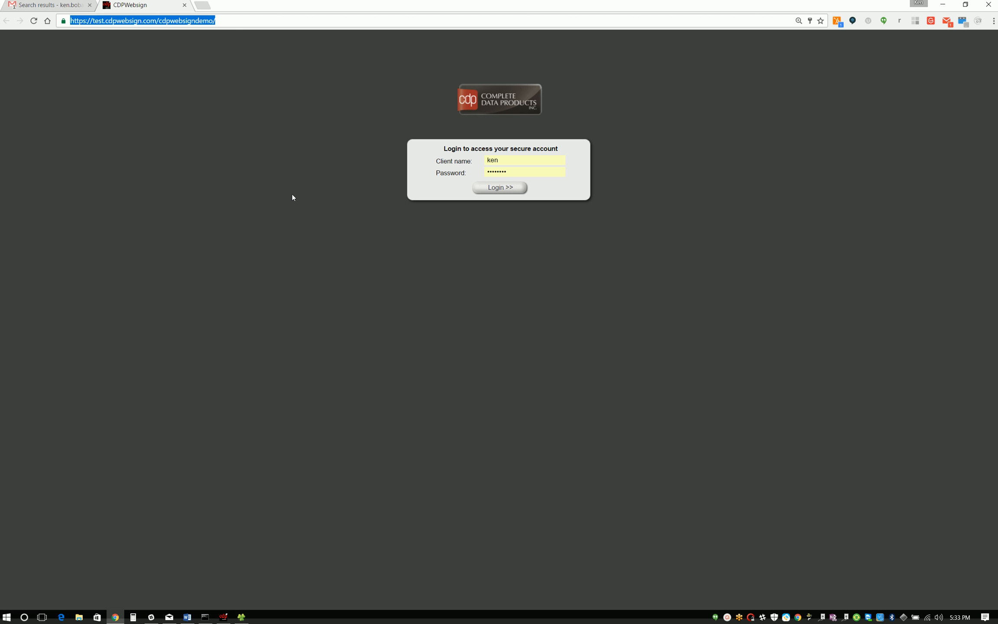
left_click(499, 189)
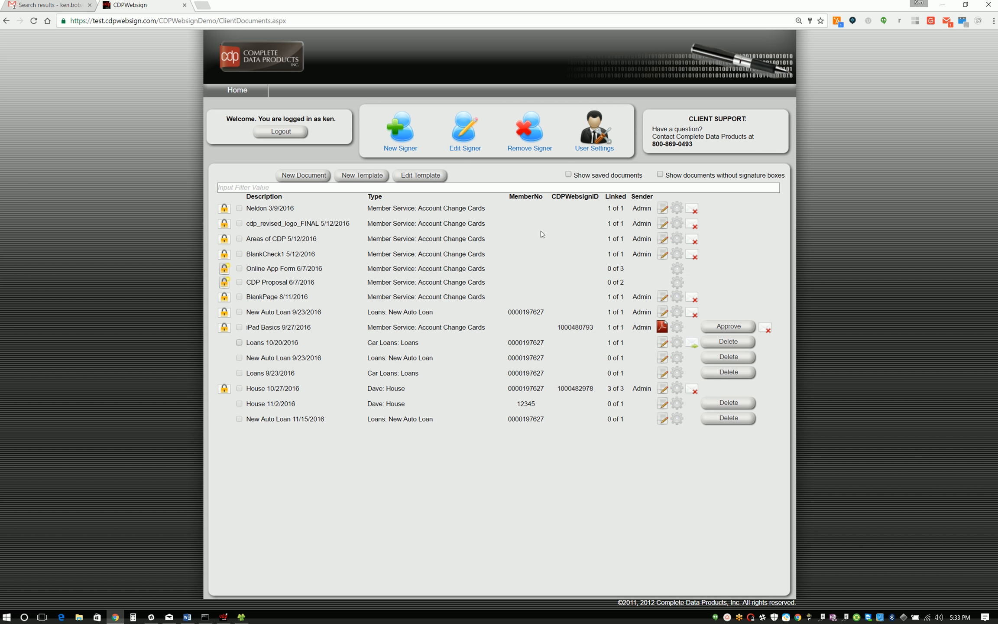
Step: Search the signers to edit by first name and open the matching signer's record
left_click(237, 91)
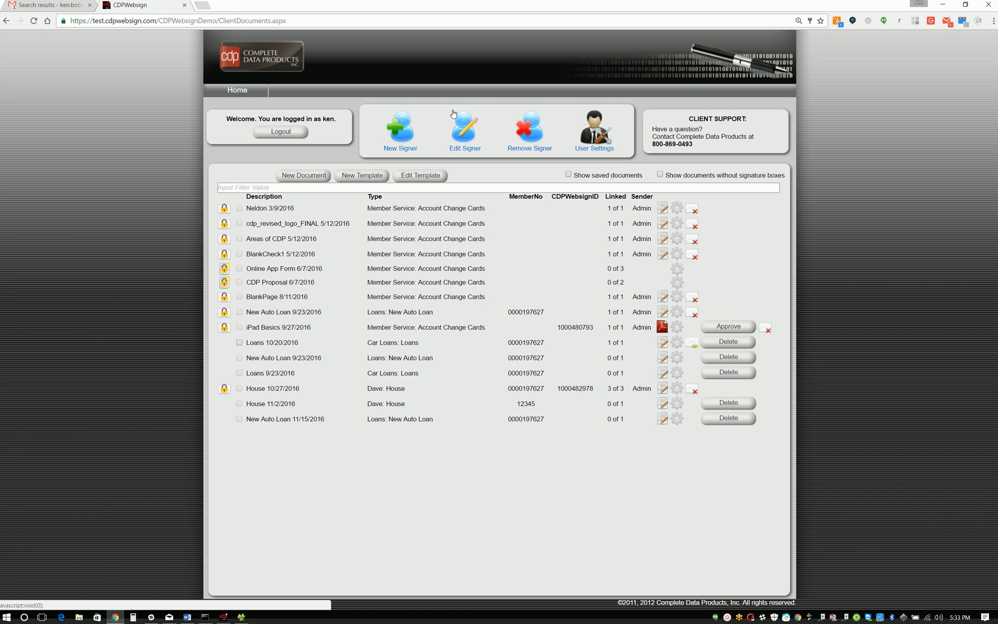
left_click(523, 126)
type("ken")
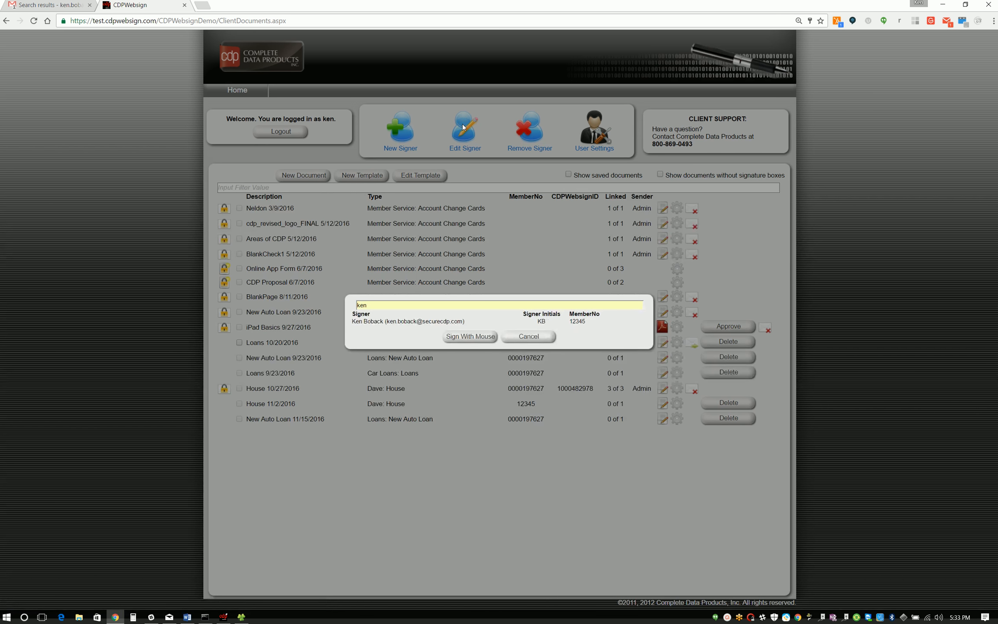
left_click(417, 321)
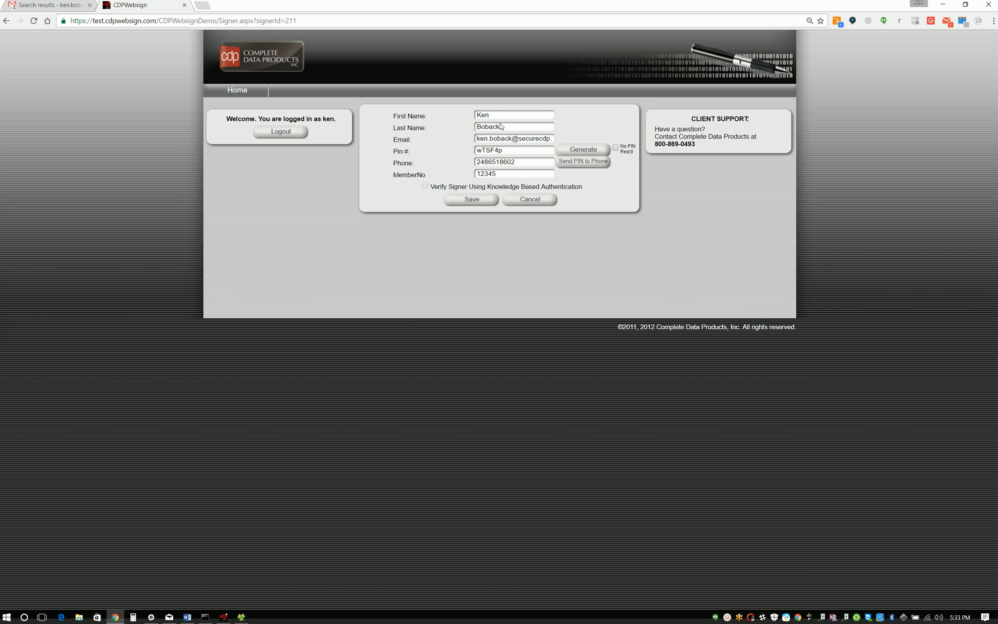
Step: Generate a new random PIN for the signer several times
double_click(510, 154)
left_click(582, 149)
left_click(581, 148)
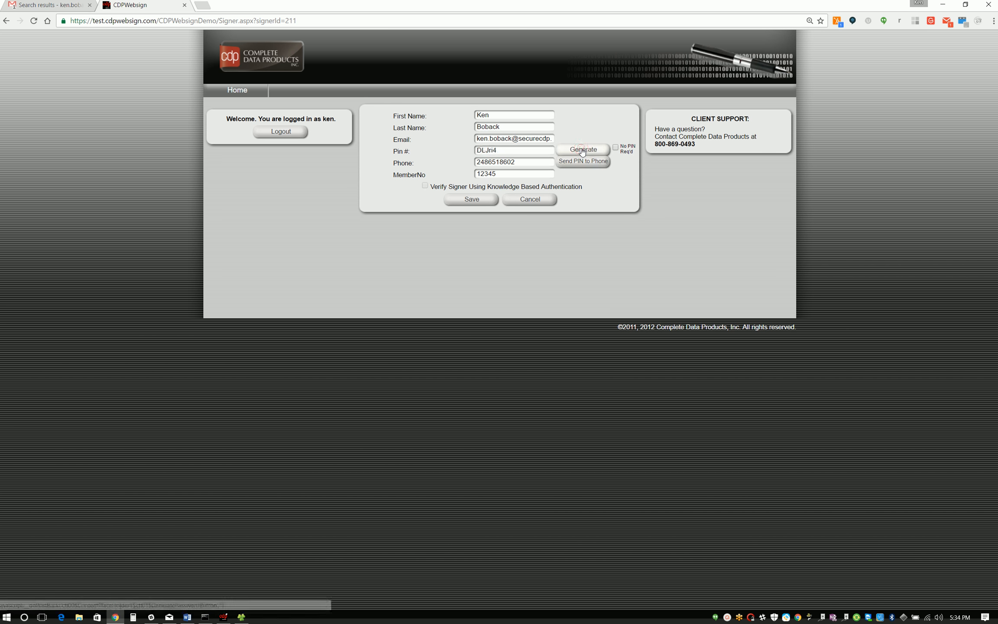
left_click(582, 150)
left_click(582, 149)
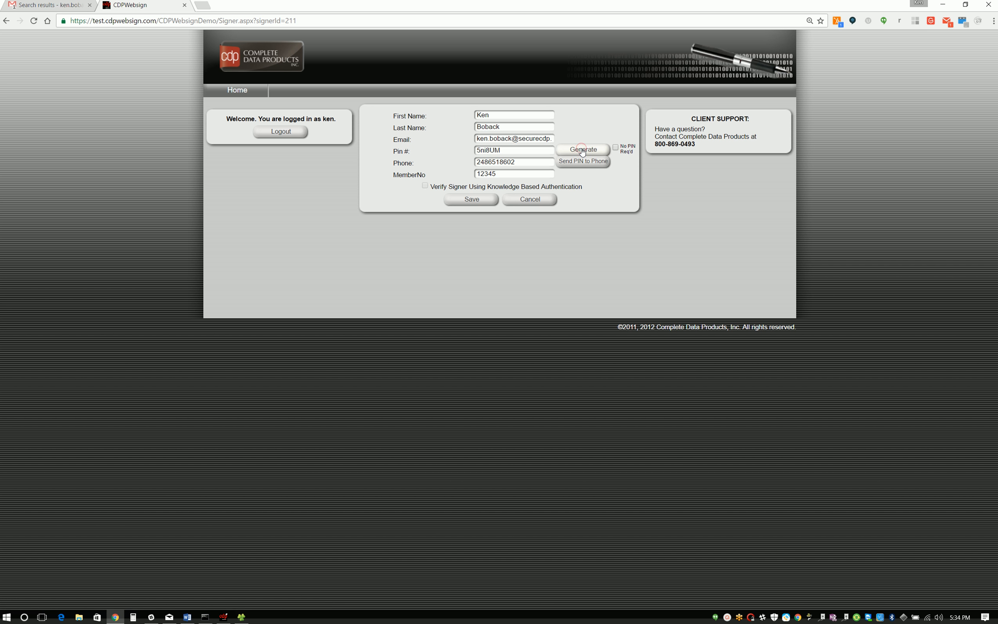
Step: Review the signer's PIN, phone and member number fields, and leave the record without saving
left_click_drag(515, 153, 478, 152)
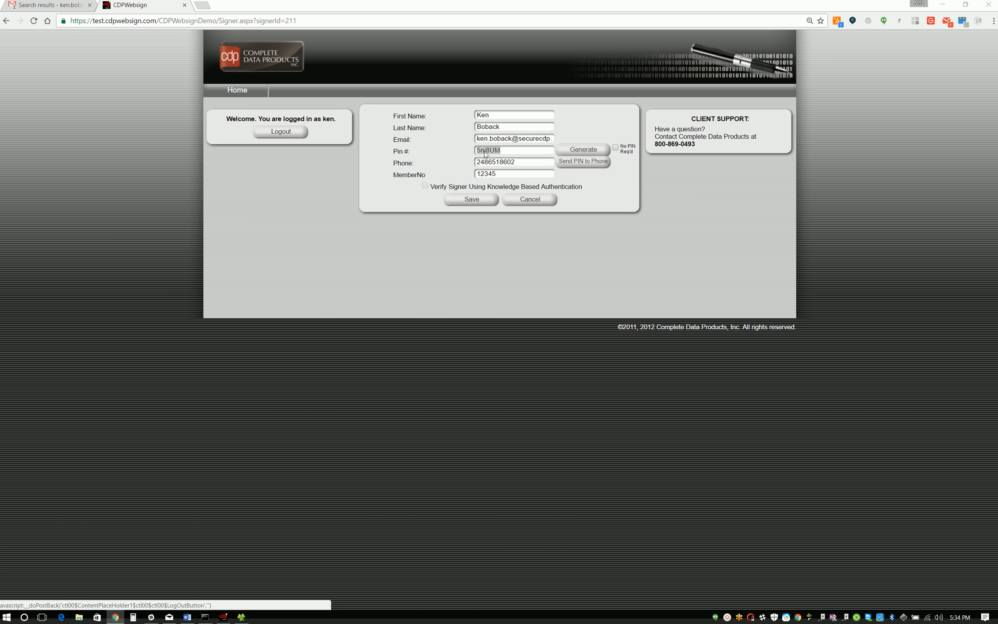
double_click(528, 160)
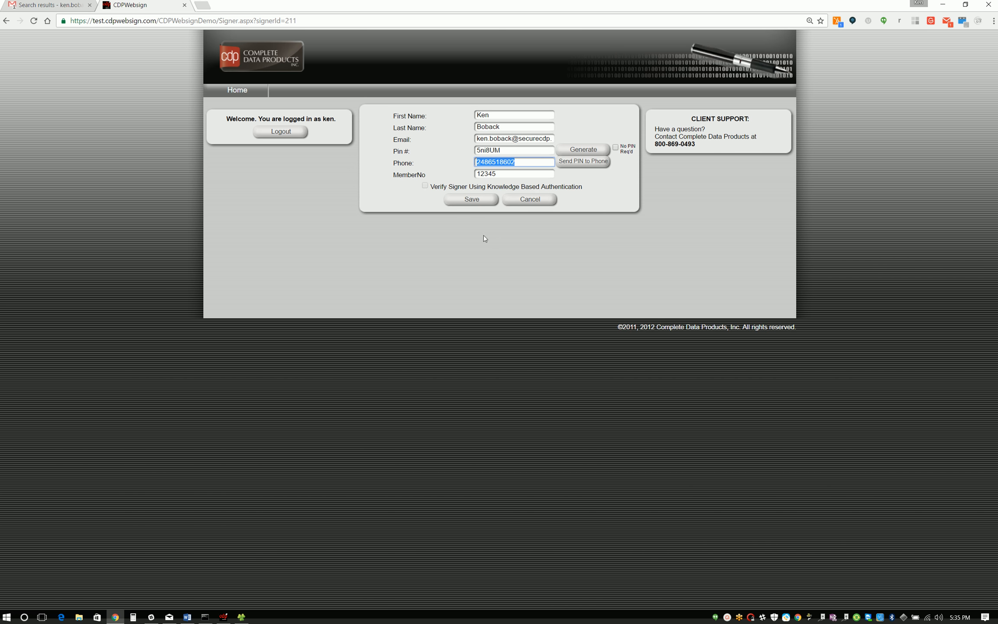
left_click_drag(513, 176, 470, 174)
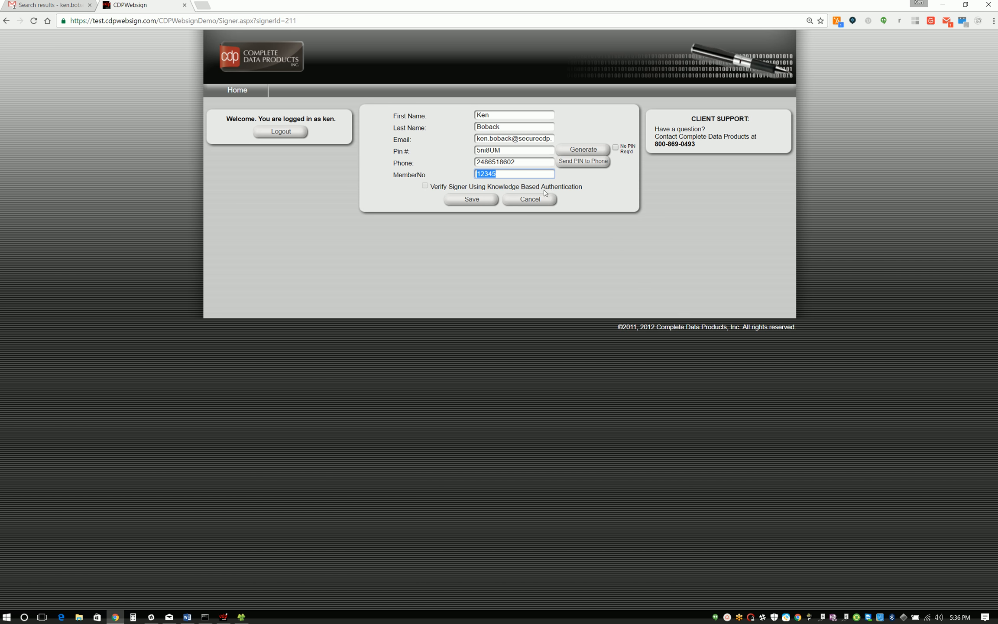
double_click(520, 150)
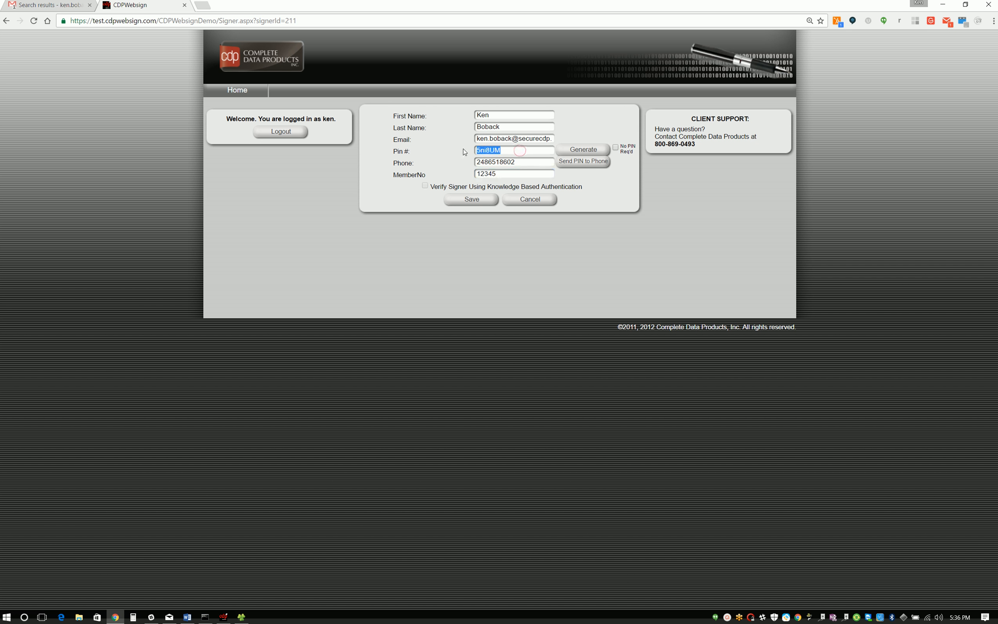
left_click(532, 201)
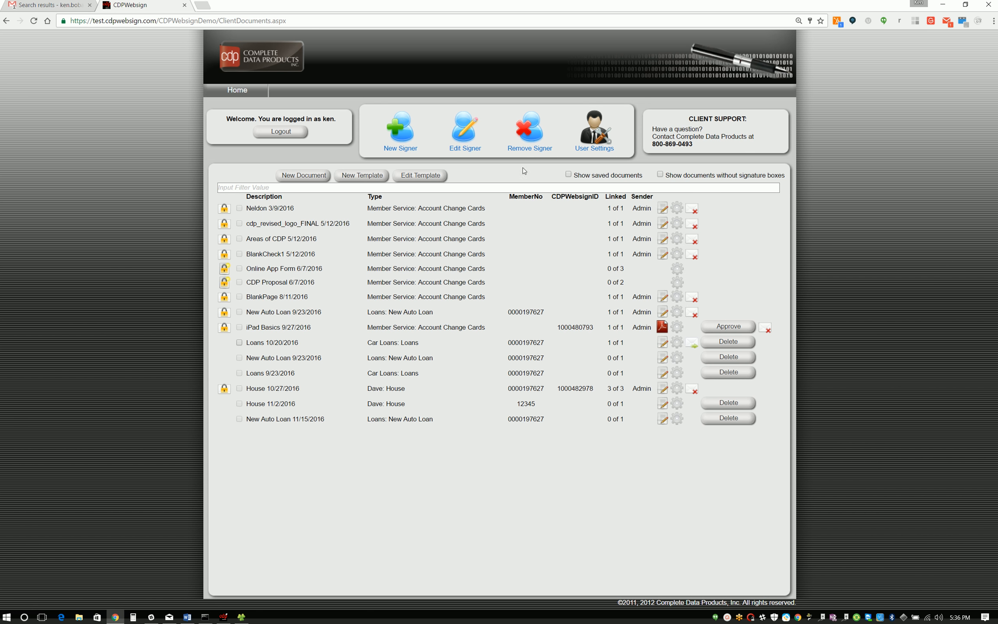
Step: Review the client's own user settings and save them
left_click(597, 137)
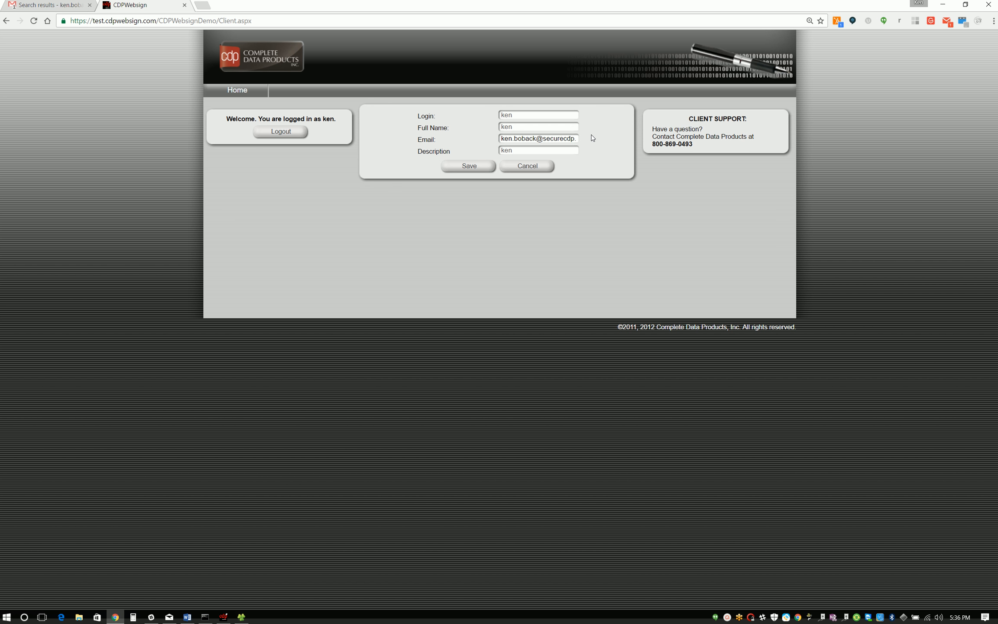
left_click(460, 168)
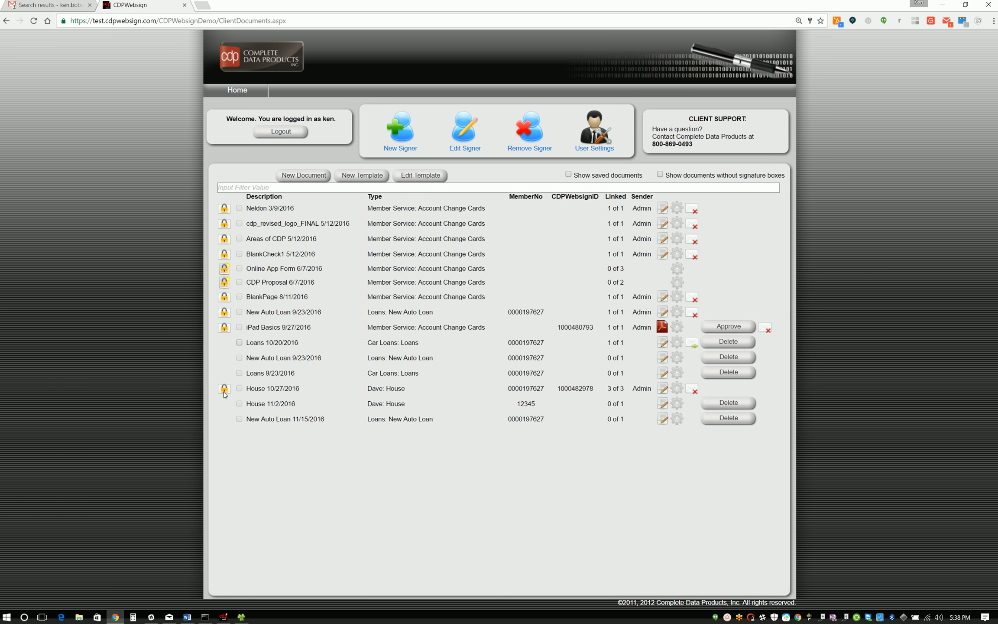
Step: Open the New Auto Loan 11/15/2016 document for editing and go through its pages to the borrower signature boxes on page 3
mouse_move(224, 394)
left_click(663, 419)
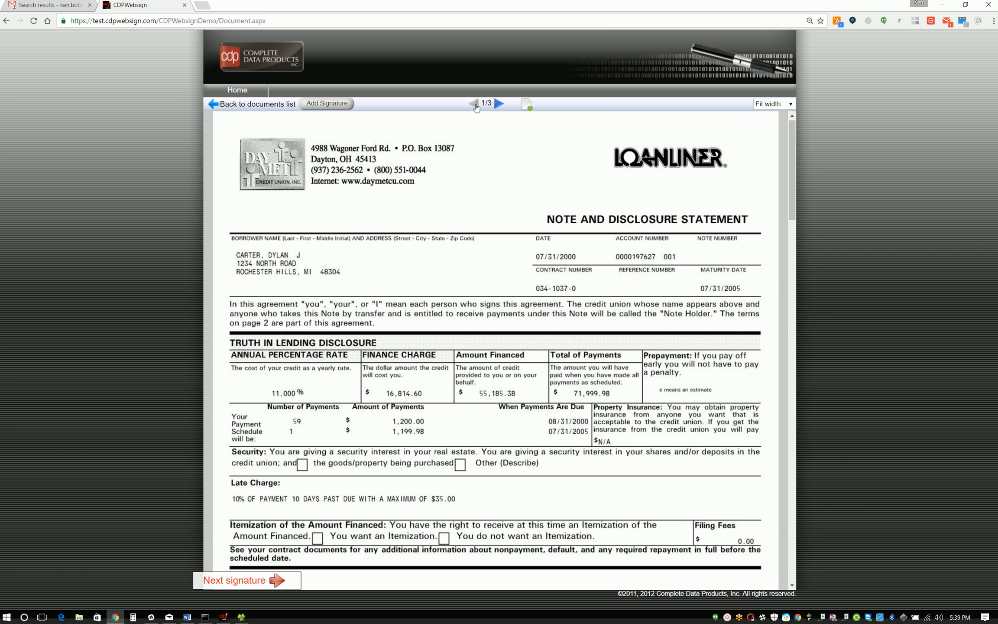
left_click(499, 104)
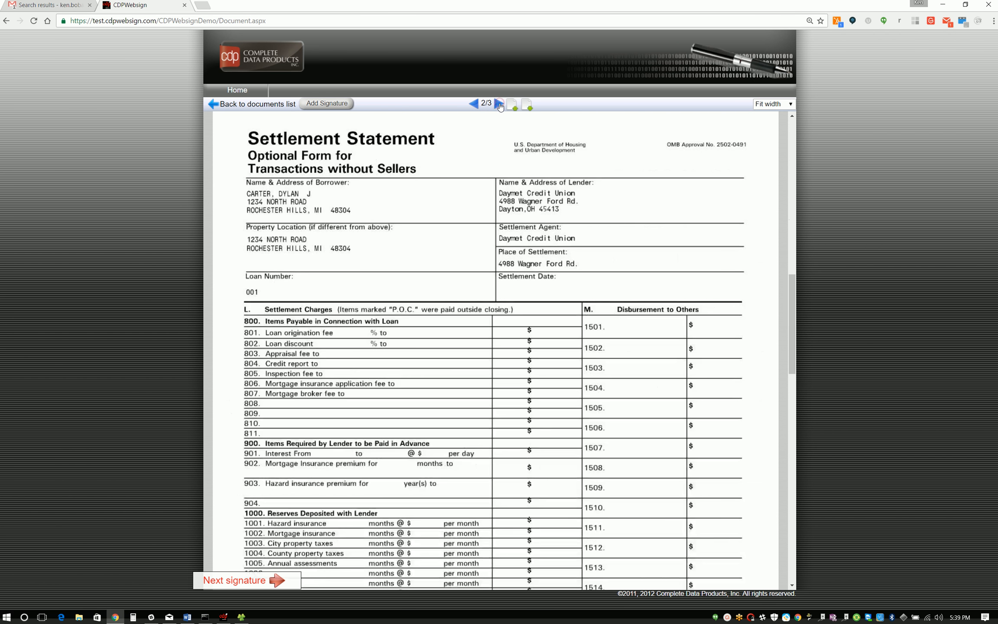
left_click(473, 103)
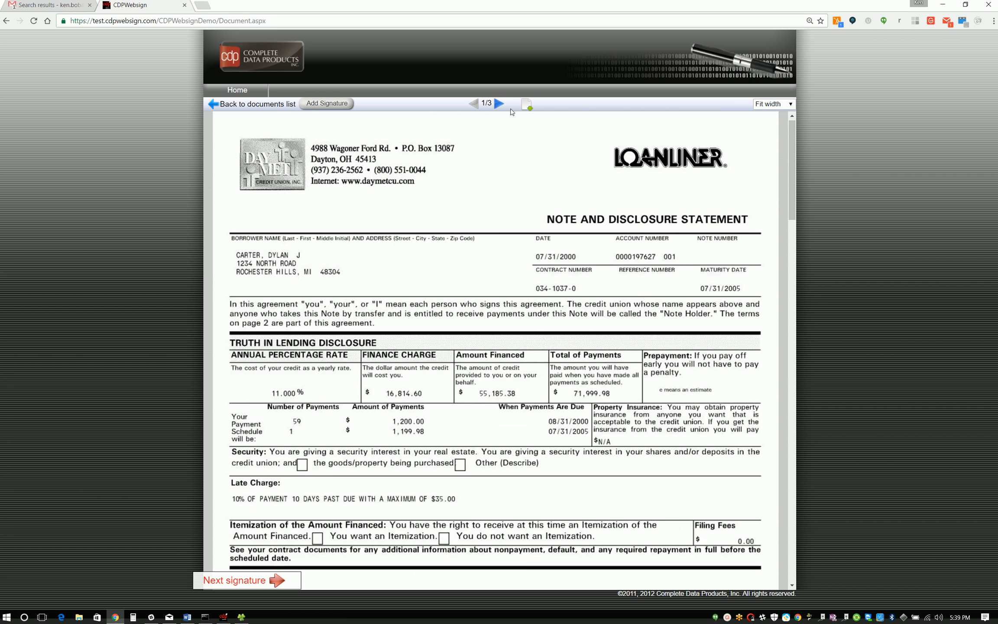
left_click(499, 104)
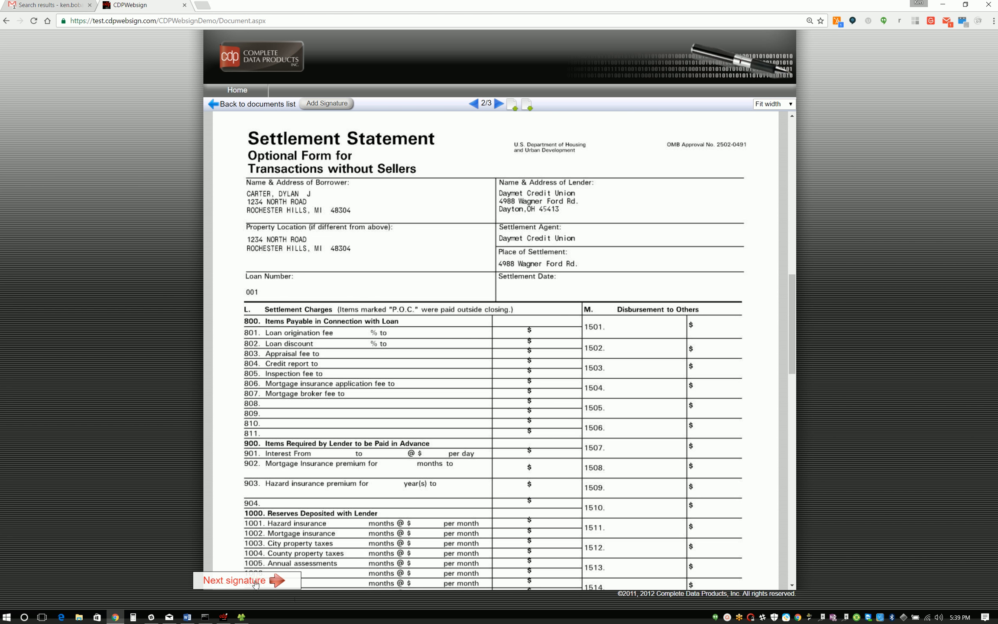
left_click(242, 586)
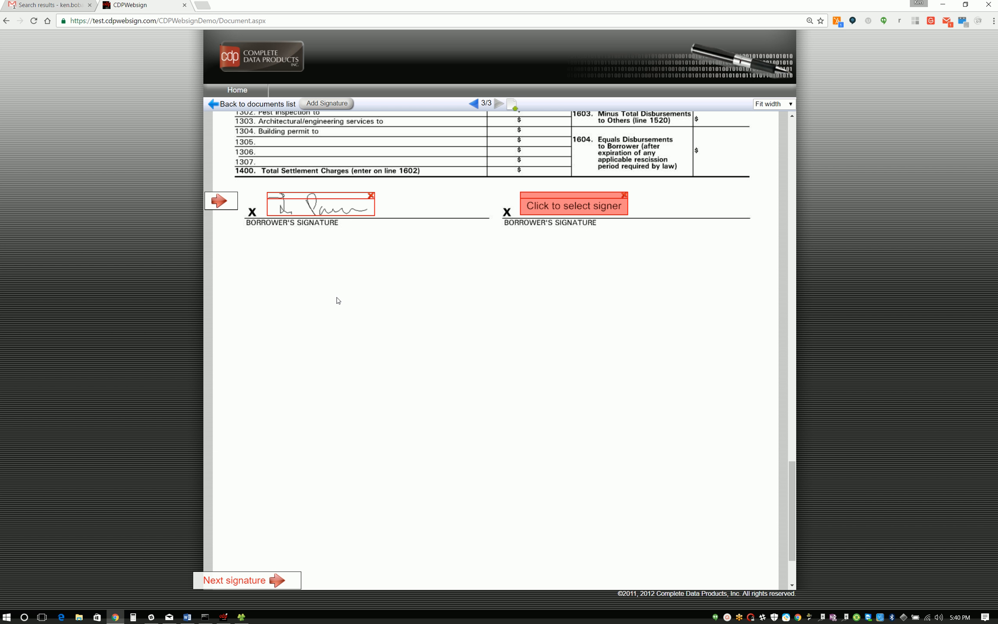
Step: Add a signature box on page 3 and place it directly below the second borrower's signature line
left_click(331, 104)
left_click(329, 256)
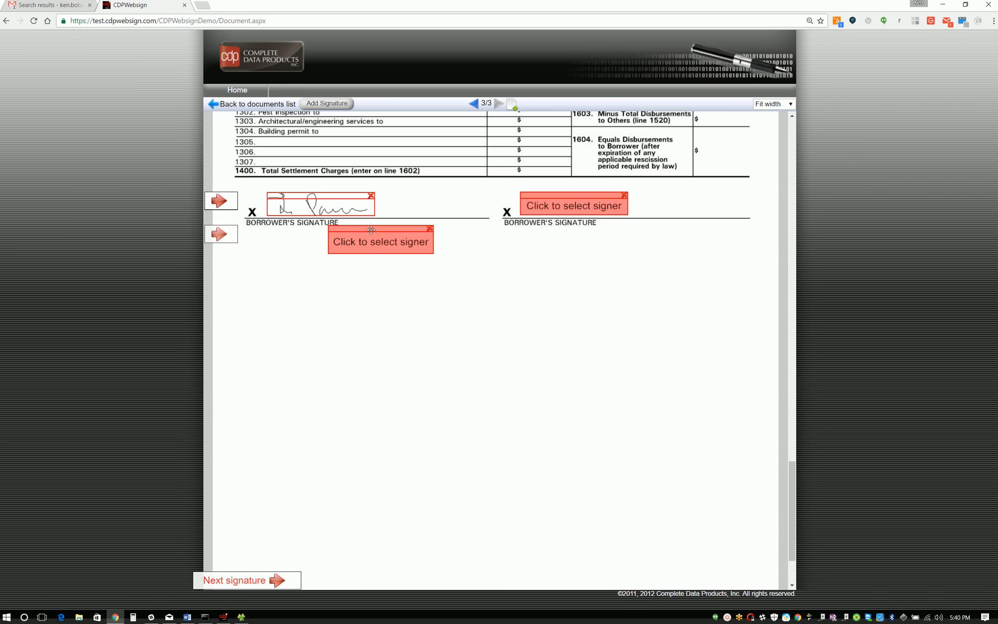
mouse_move(369, 231)
left_mouse_down()
mouse_move(508, 248)
mouse_move(564, 239)
left_mouse_up()
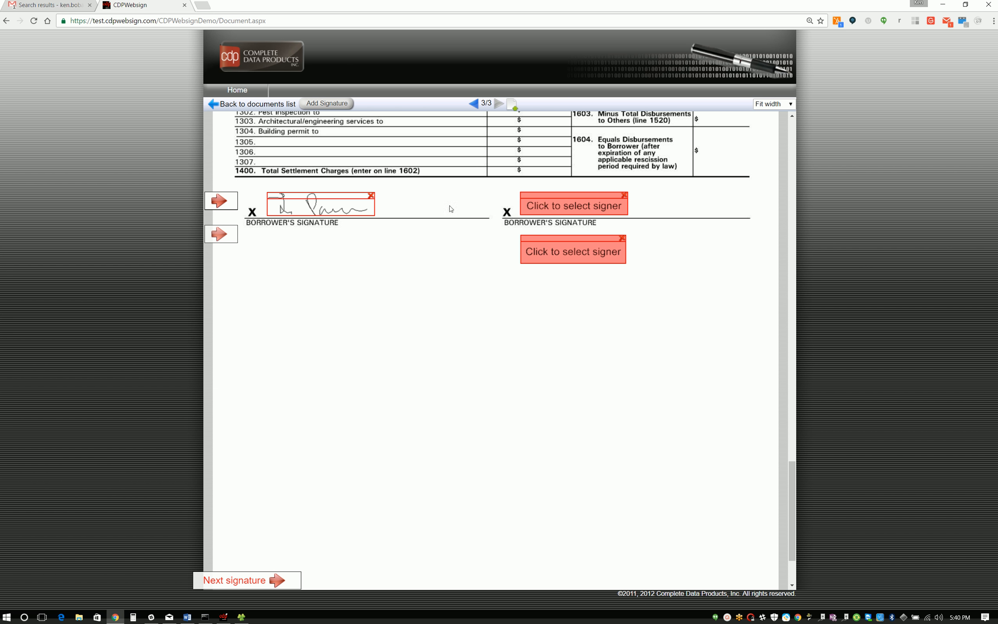
Step: Sign the added signature box with the mouse, drawing the signer's handwritten signature
left_click(578, 256)
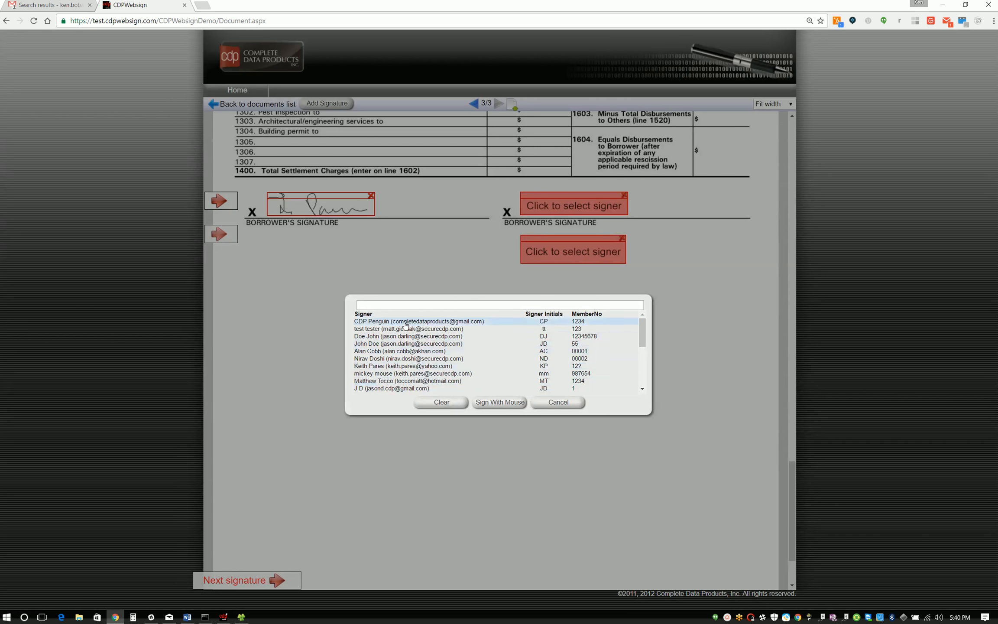
left_click(537, 335)
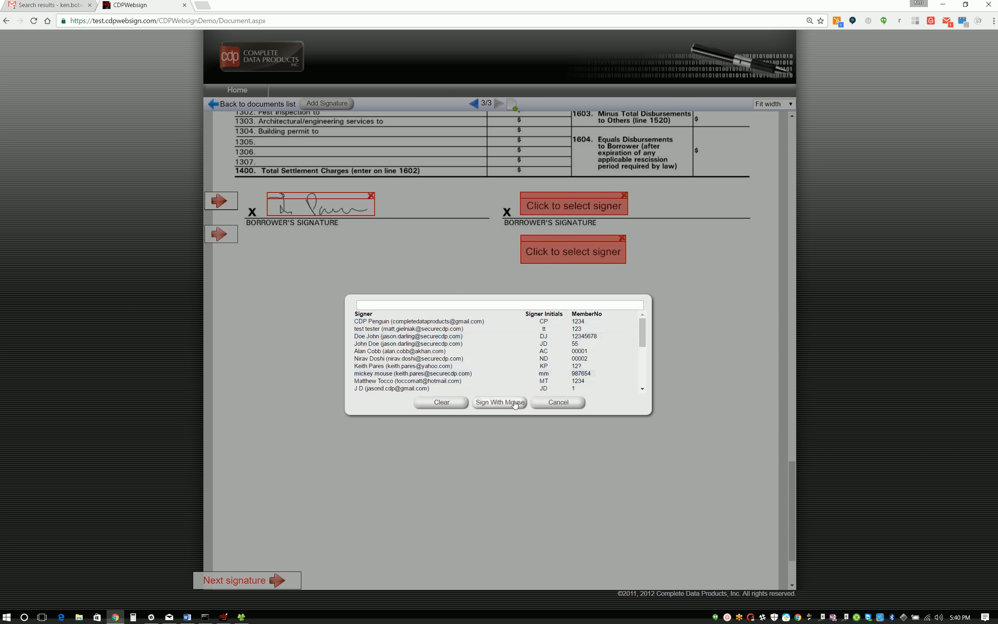
mouse_move(432, 306)
left_mouse_down()
mouse_move(424, 334)
mouse_move(435, 310)
mouse_move(482, 306)
mouse_move(553, 333)
left_mouse_up()
left_click(468, 369)
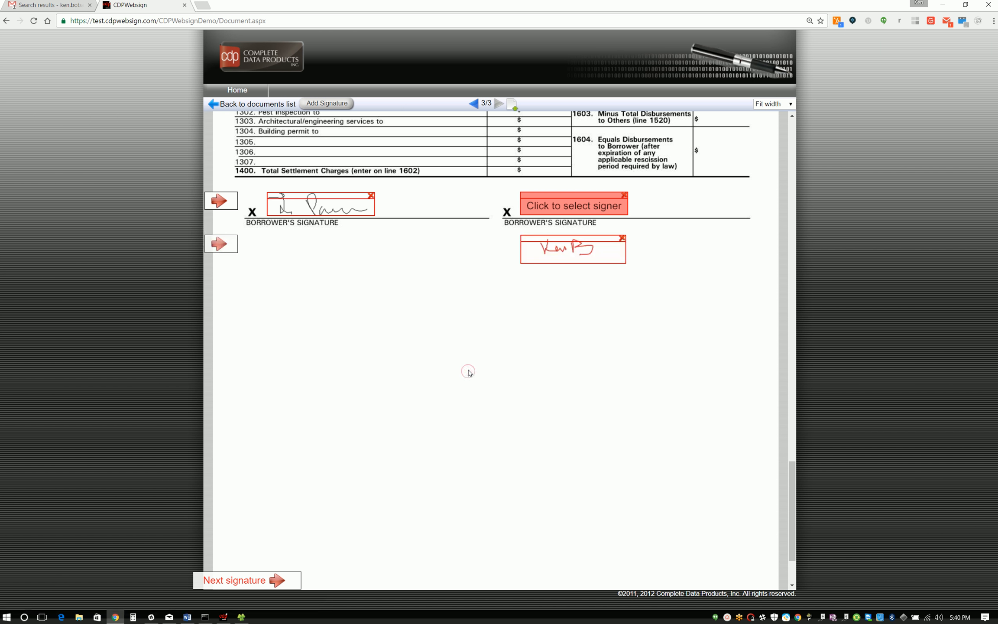
Step: Assign the signer with the edited record to the empty second borrower's signature box
left_click(594, 214)
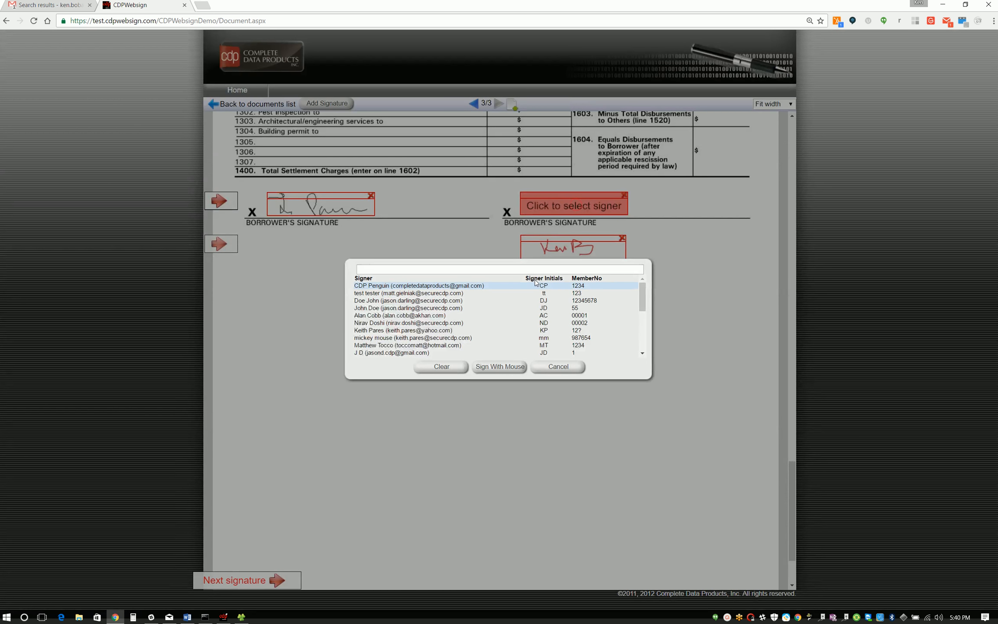
scroll(536, 286, "down", 5)
left_click(439, 352)
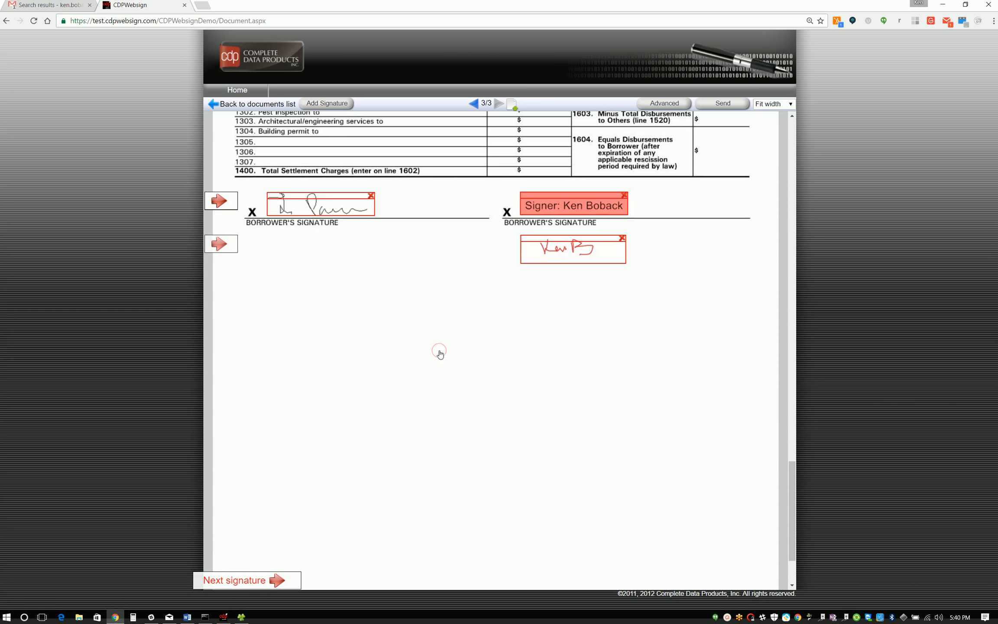
Step: Replace the handwritten signature in the box below the second borrower's line by assigning the same signer to it
left_click(583, 256)
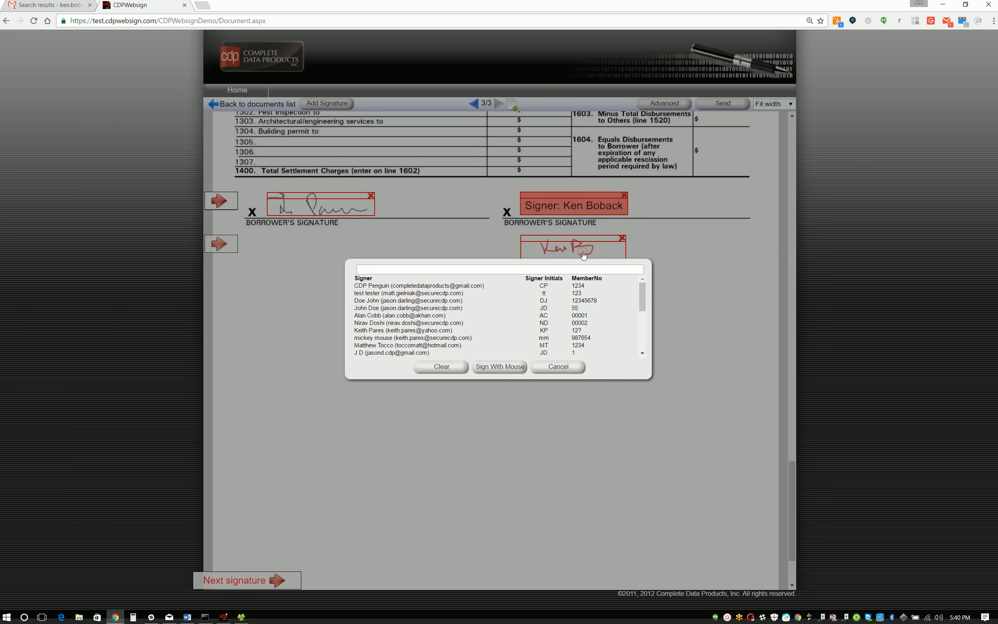
scroll(442, 346, "down", 5)
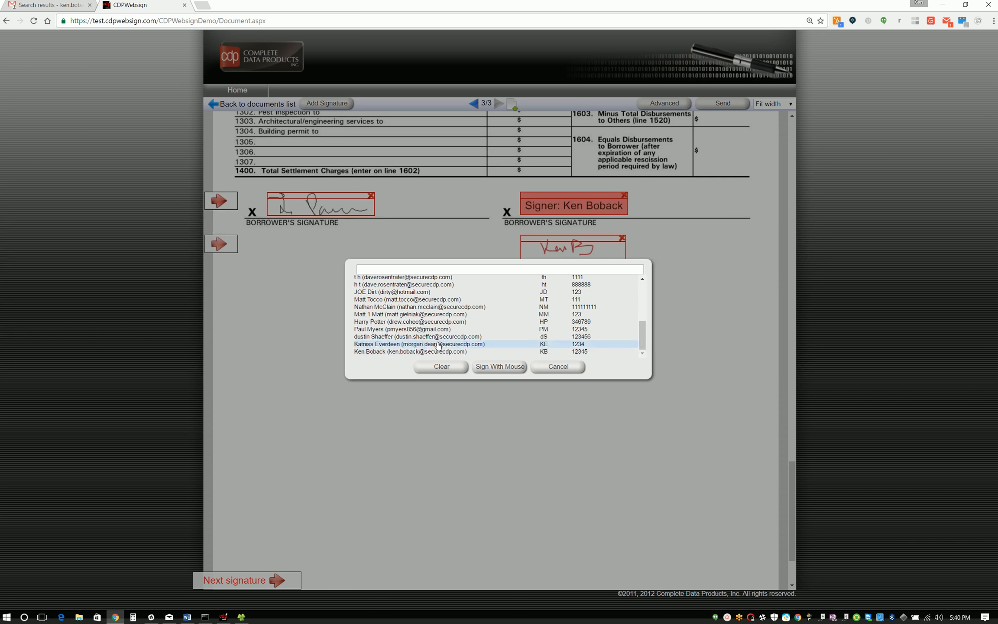
left_click(545, 354)
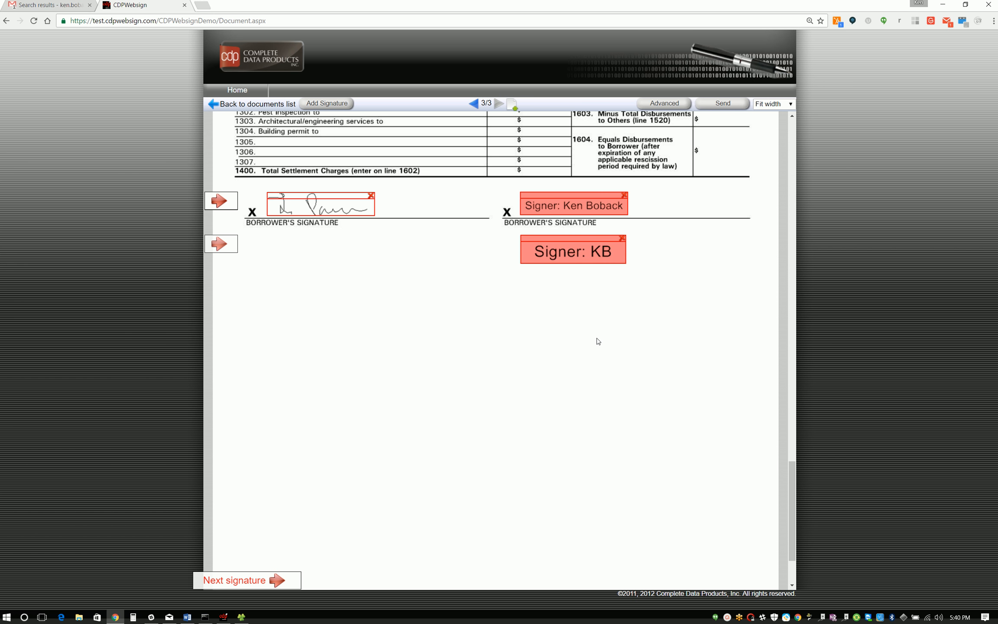
Step: In the document's advanced settings, look at the signing order options and set the signer's total documents to upload to 1
scroll(598, 341, "up", 5)
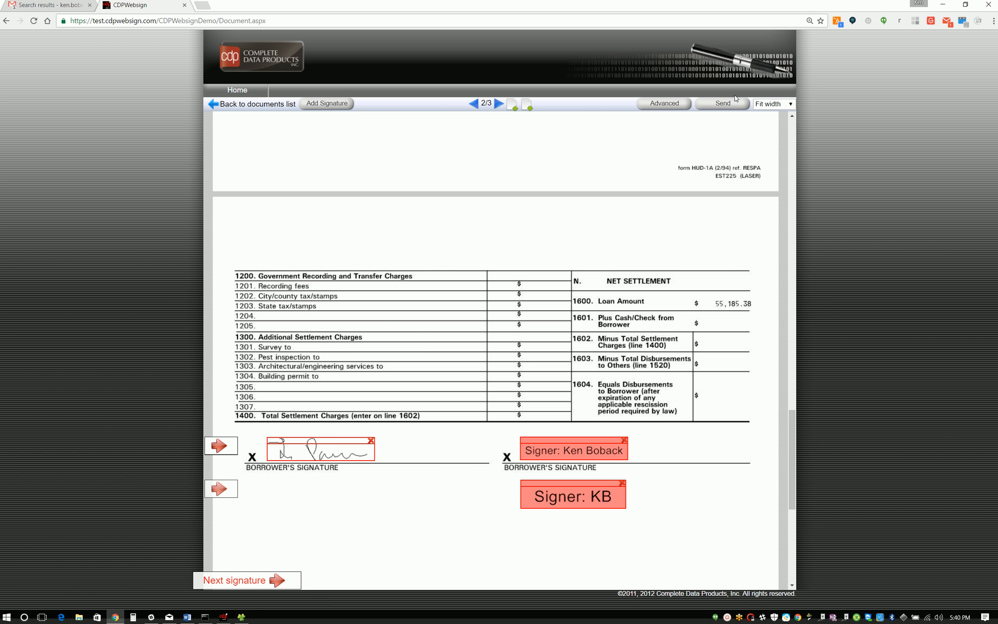
left_click(668, 108)
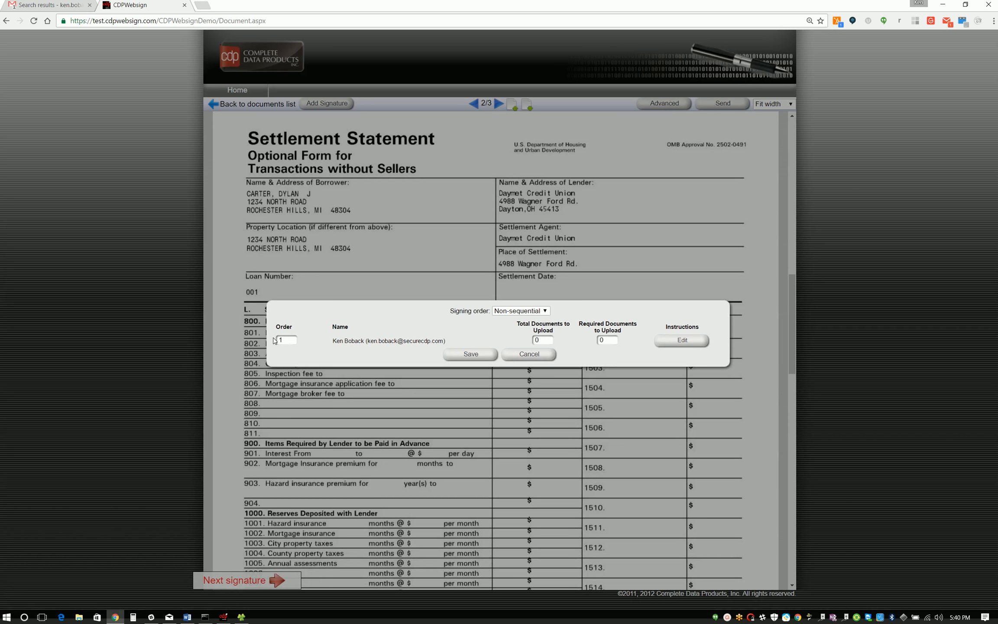
left_click_drag(449, 310, 490, 310)
left_click(547, 311)
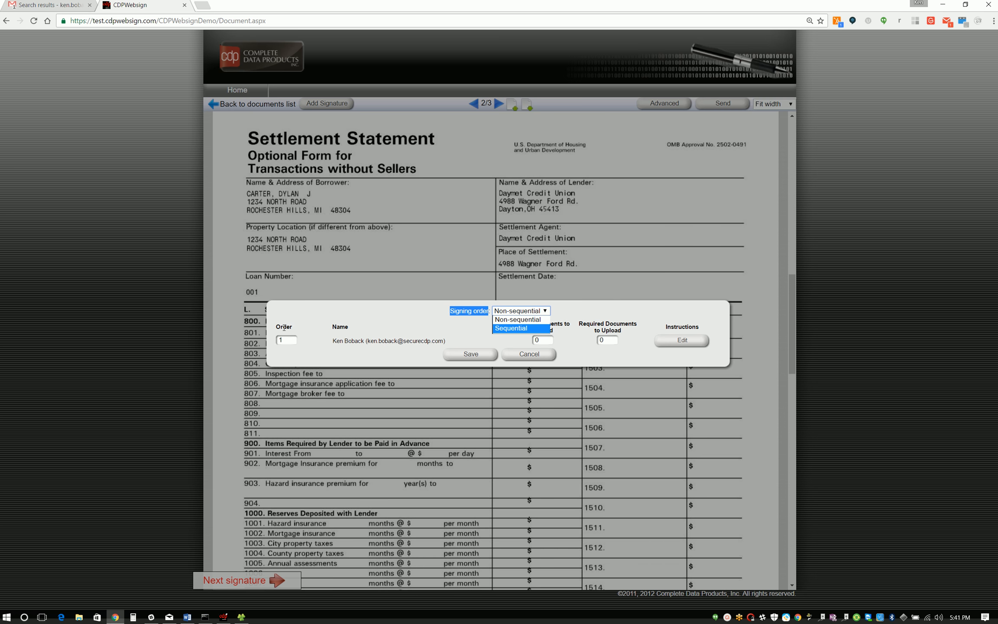
left_click(396, 311)
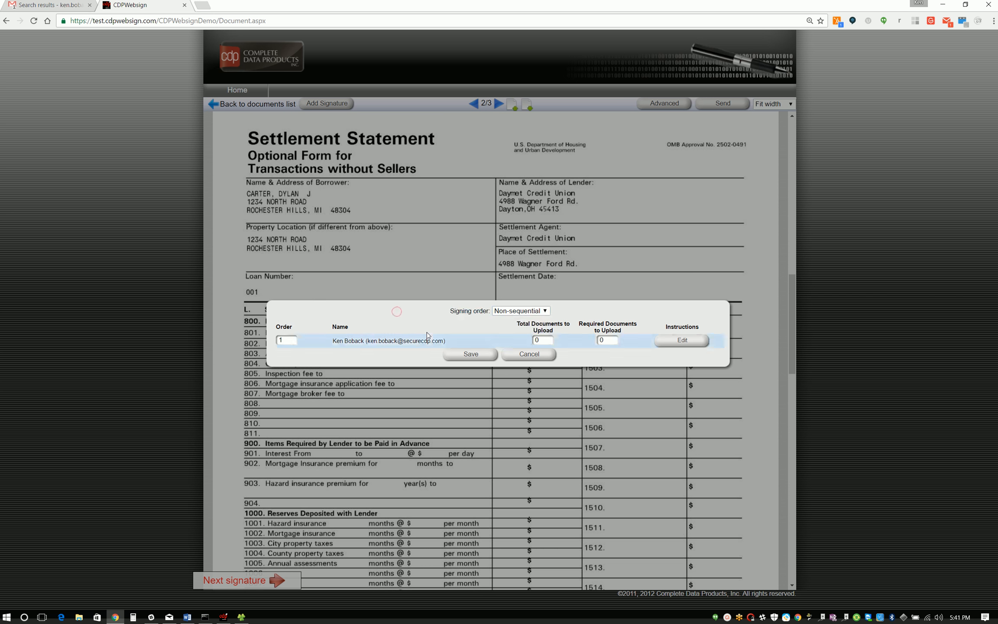
left_click(542, 340)
key("BackSpace")
type("1")
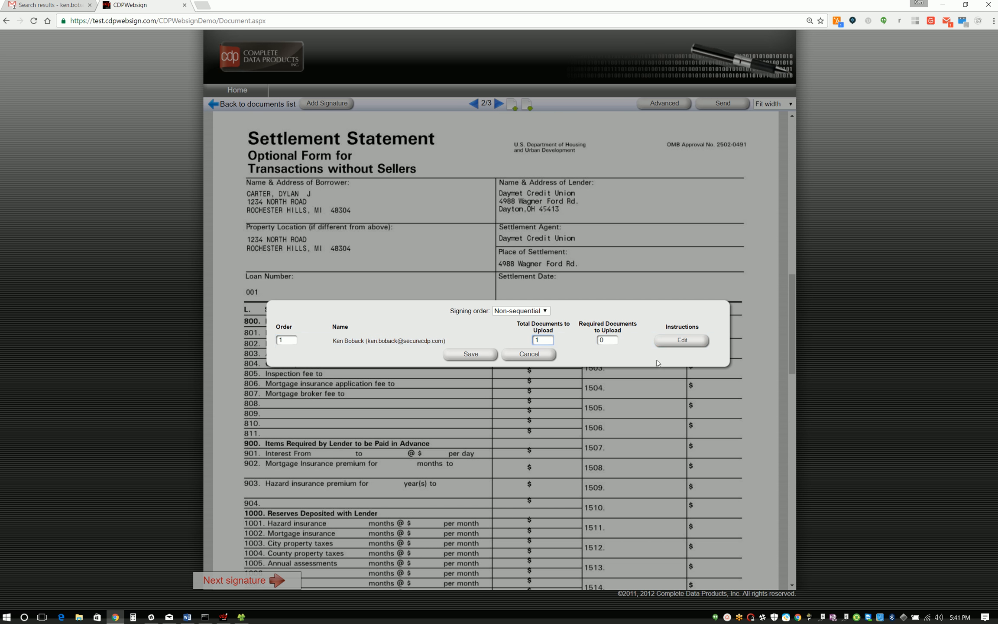
left_click(547, 340)
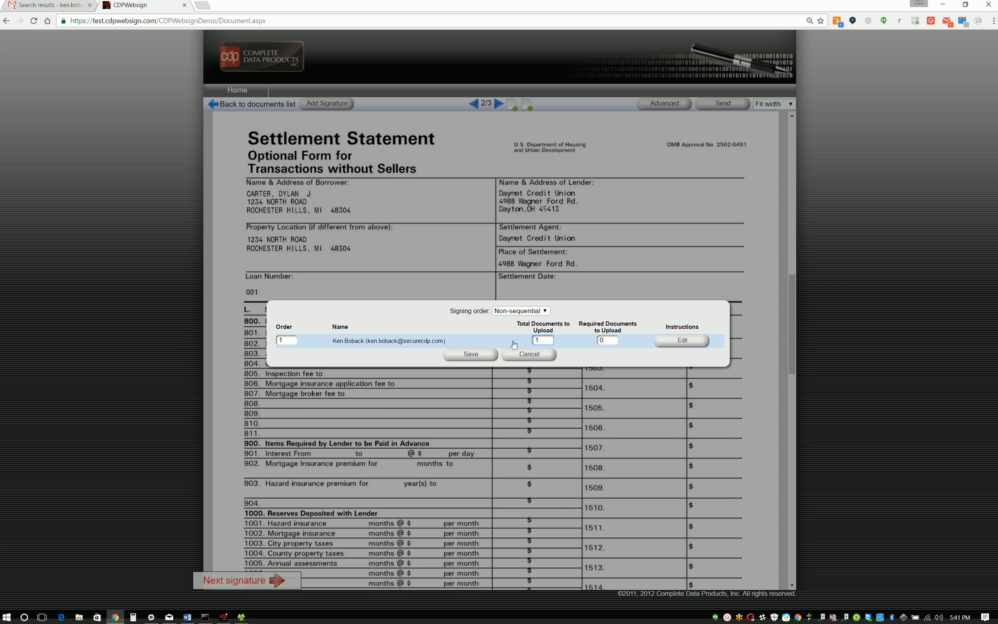
Step: Add the signer instructions "Please upload a copy of your driver's license." and save them
left_click(678, 345)
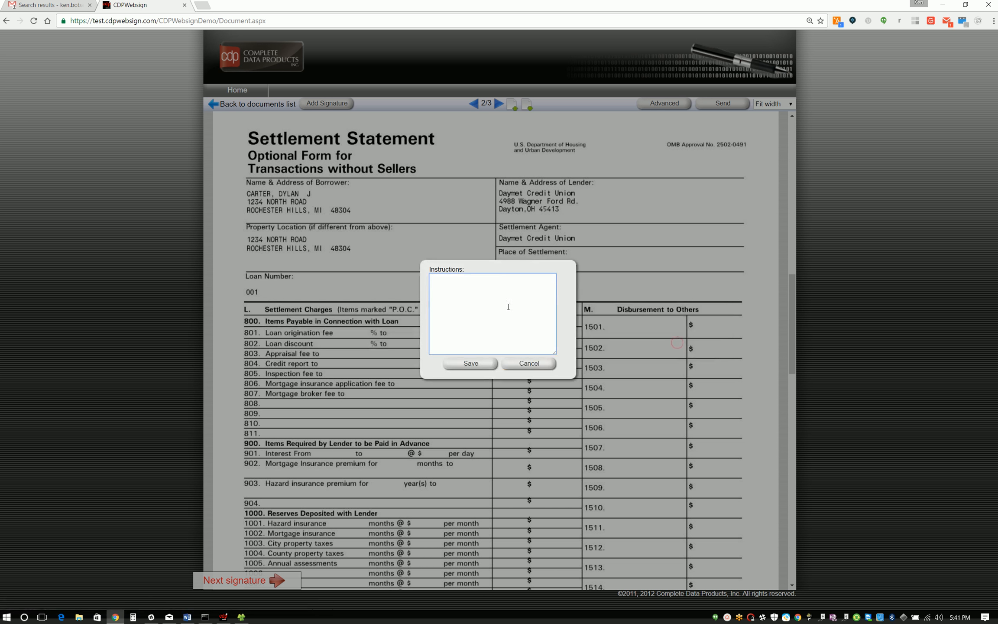
left_click(486, 287)
type("Please upload a copy of your driver's license.")
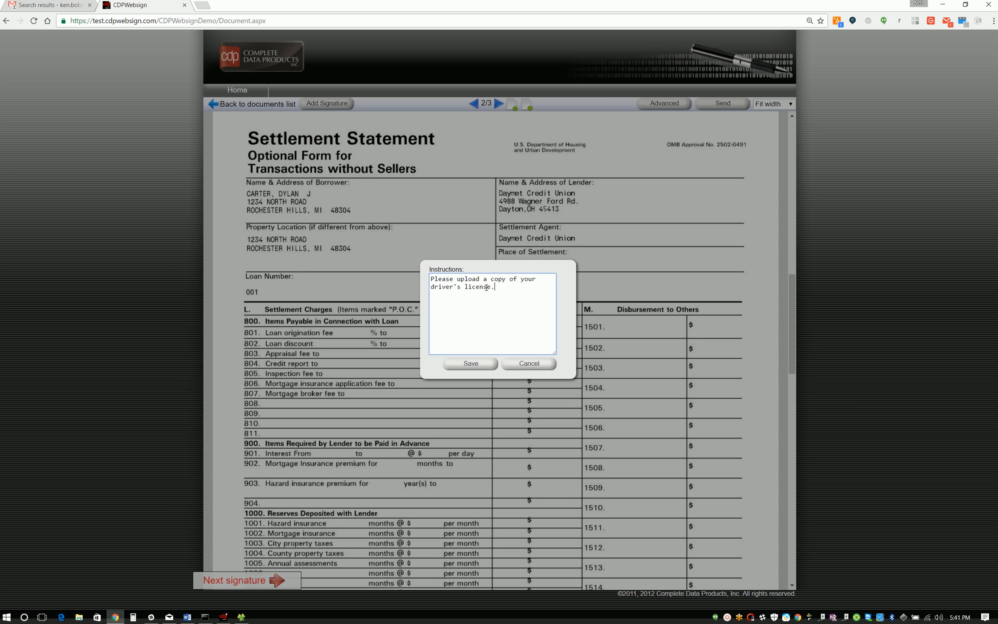
left_click(474, 365)
Step: Save the advanced document settings and send the document out for signing
left_click(474, 355)
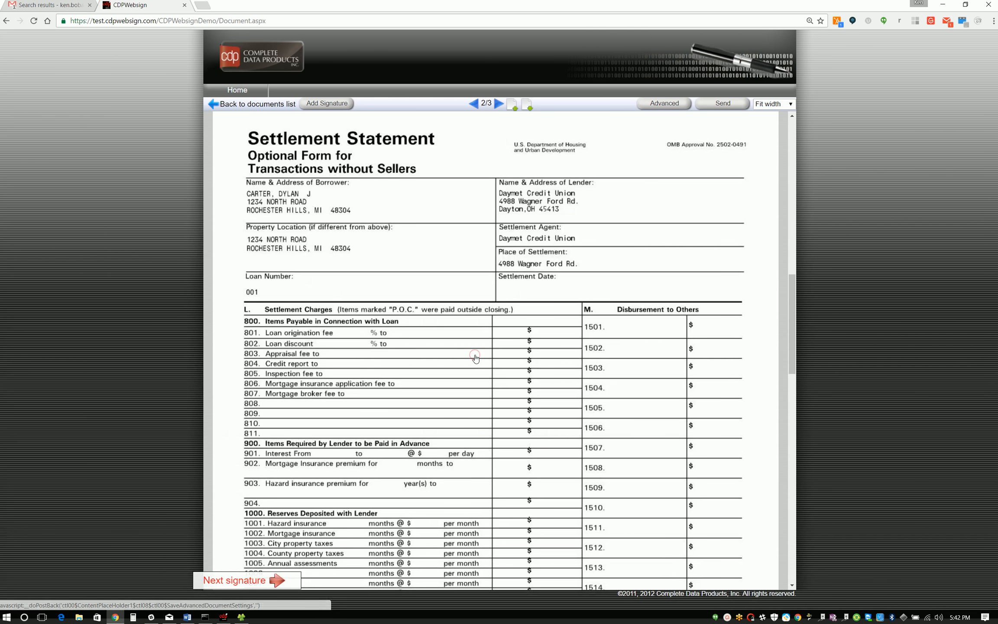
left_click(723, 105)
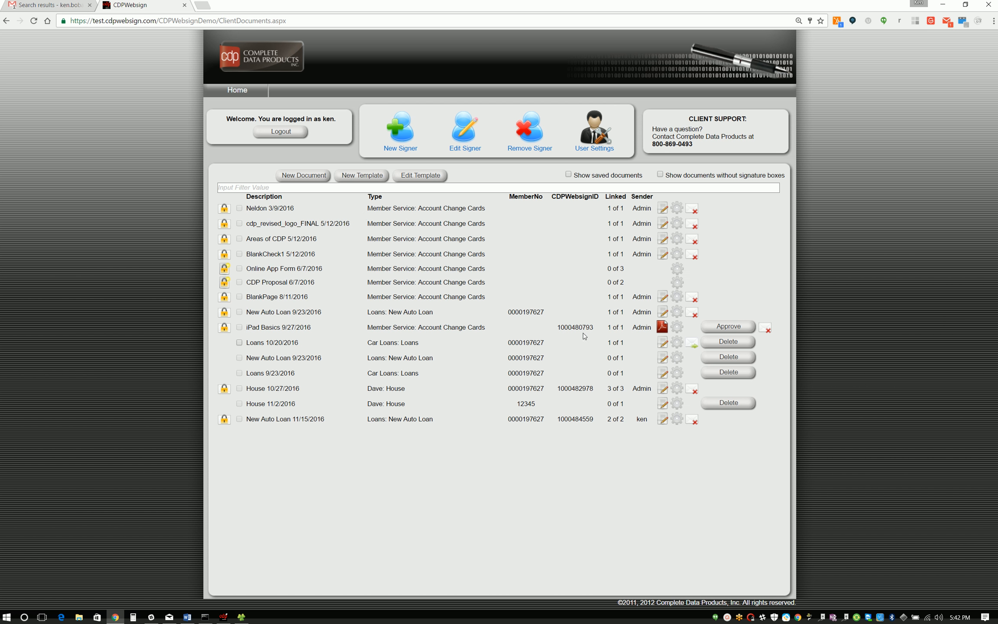
Step: Switch to Gmail, reload the unread inbox messages and open the 1st Notice document signature request e-mail
left_click(44, 6)
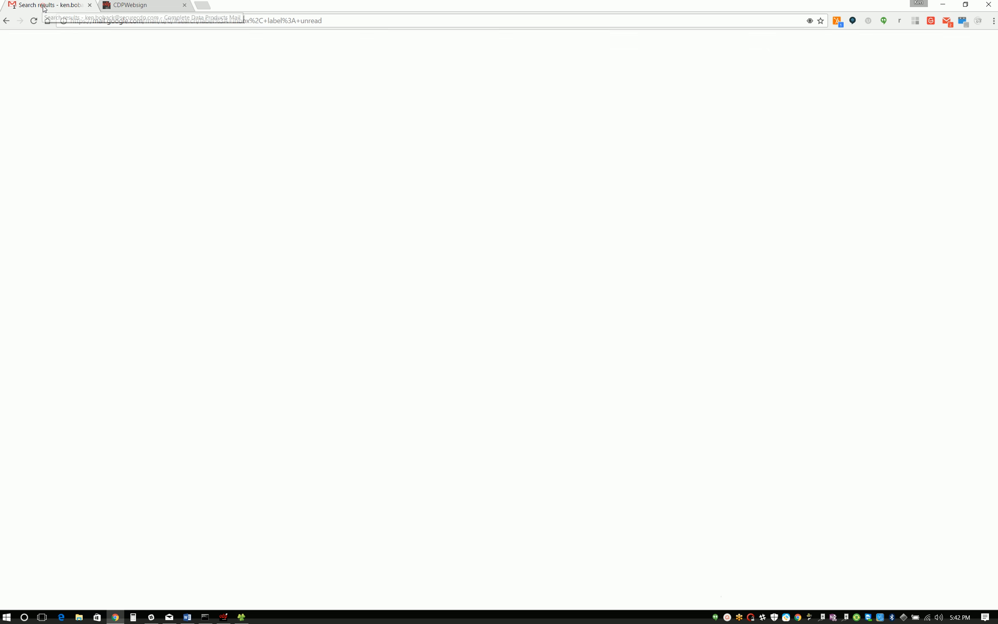
left_click(204, 103)
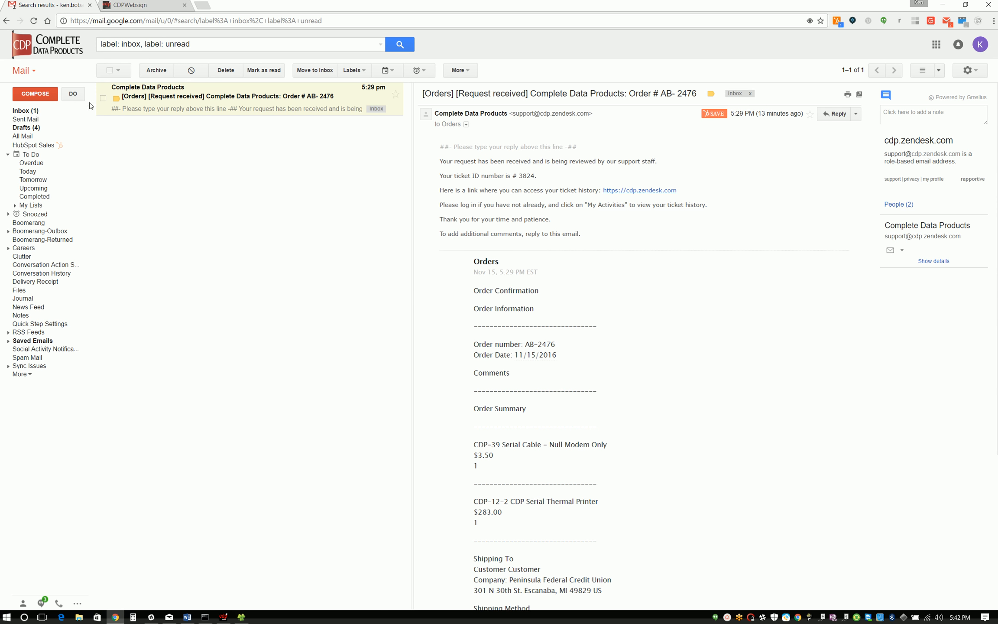
left_click(34, 23)
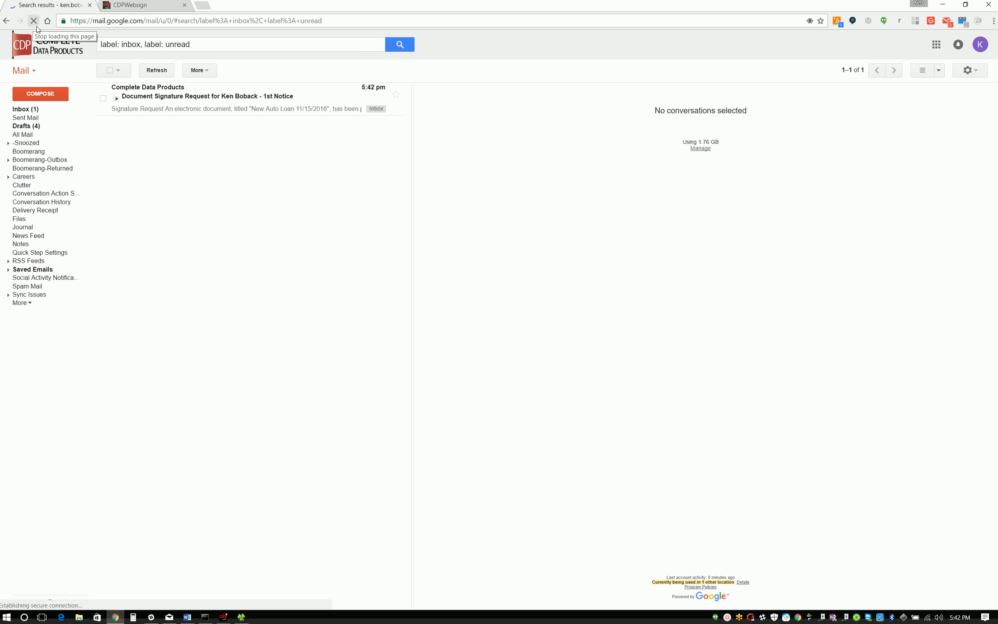
left_click(220, 98)
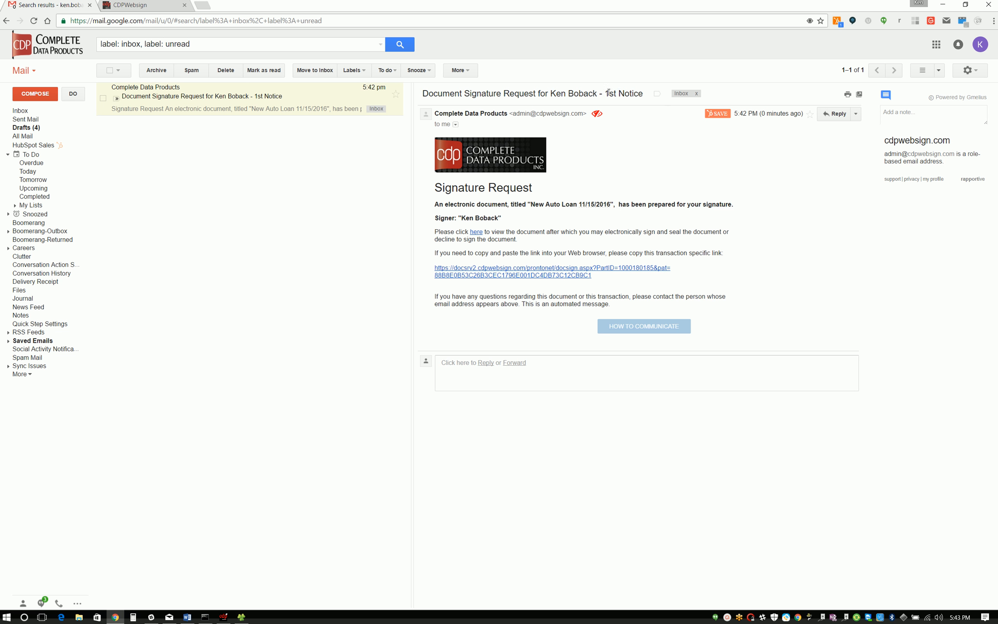
left_click_drag(606, 92, 643, 93)
Step: Follow the document link in the signature request e-mail and try to log in with the one-time PIN/password
left_click(476, 232)
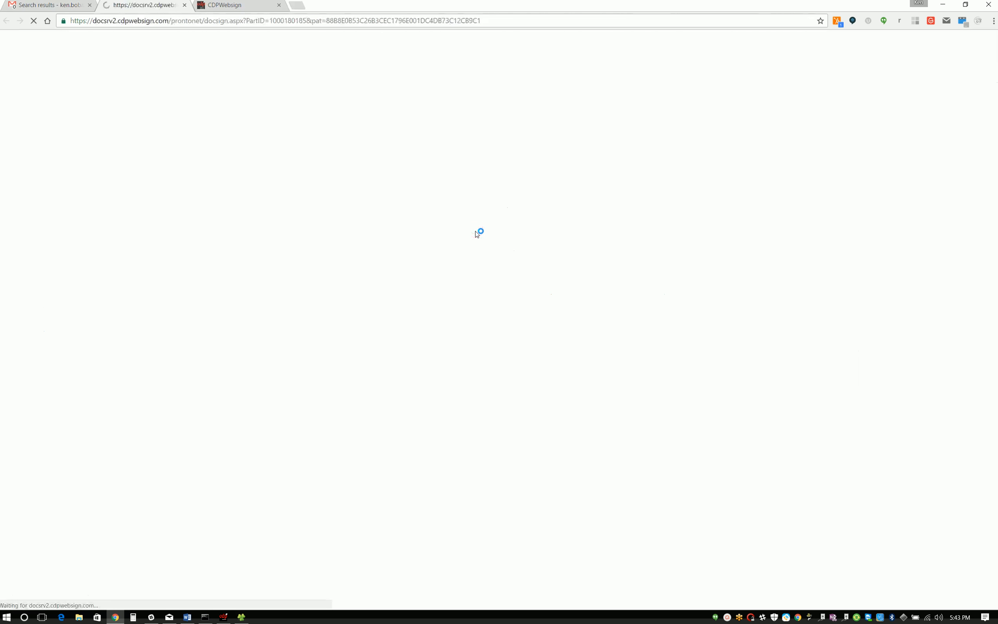
left_click(186, 191)
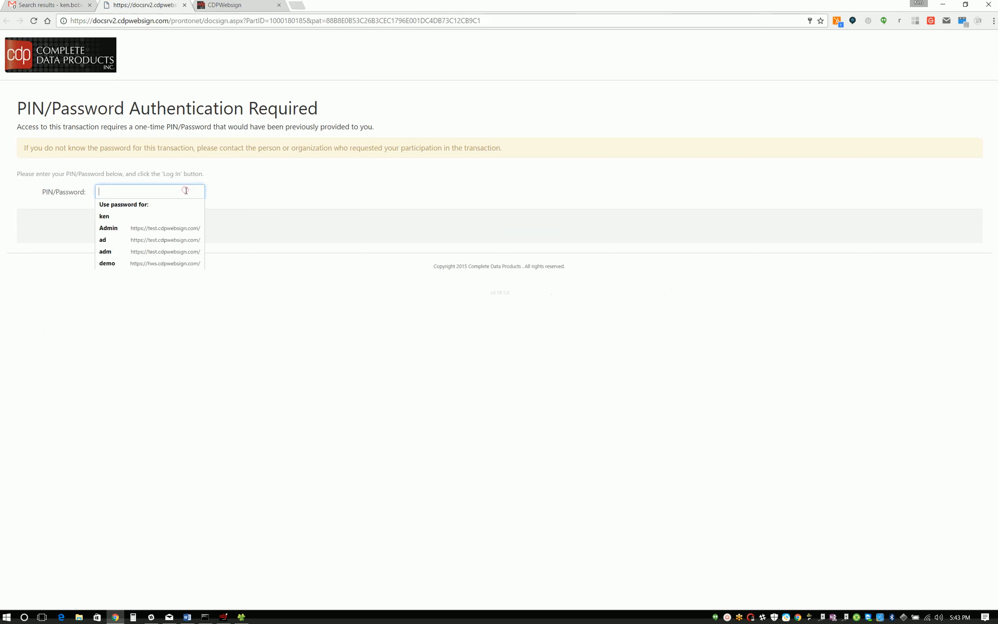
type("••••••")
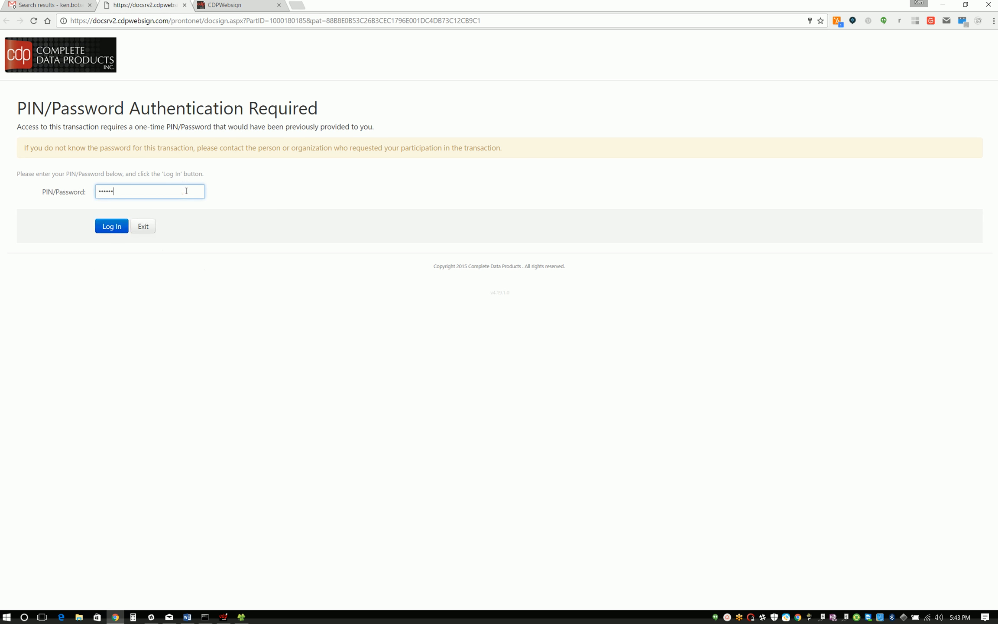
left_click(111, 226)
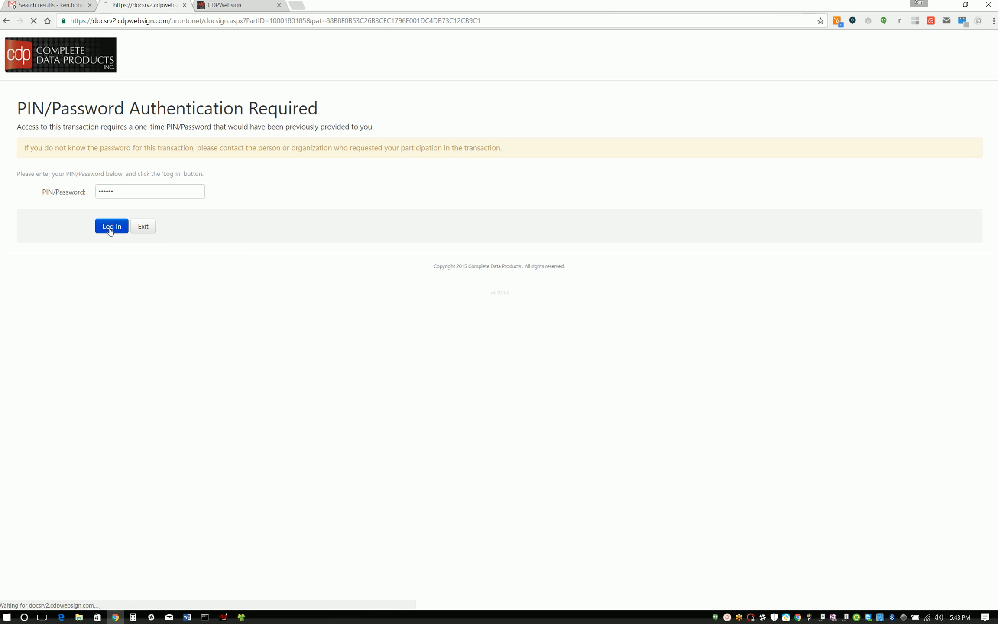
left_click(660, 308)
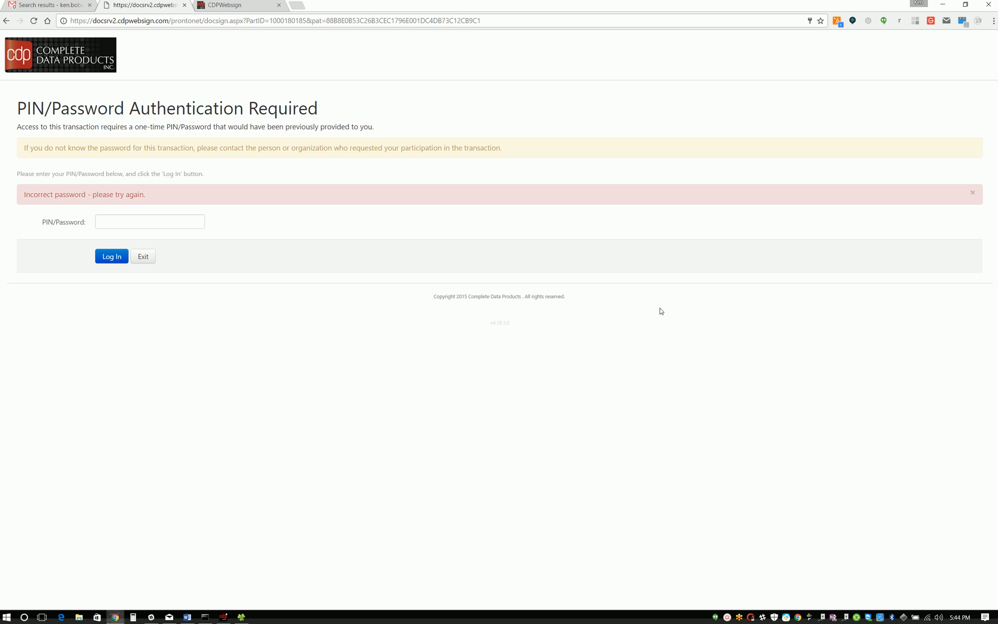
Step: Log in by re-entering the one-time PIN/password, and agree to sign electronically under the E-SIGN Act disclosure
left_click(129, 220)
type("••••••")
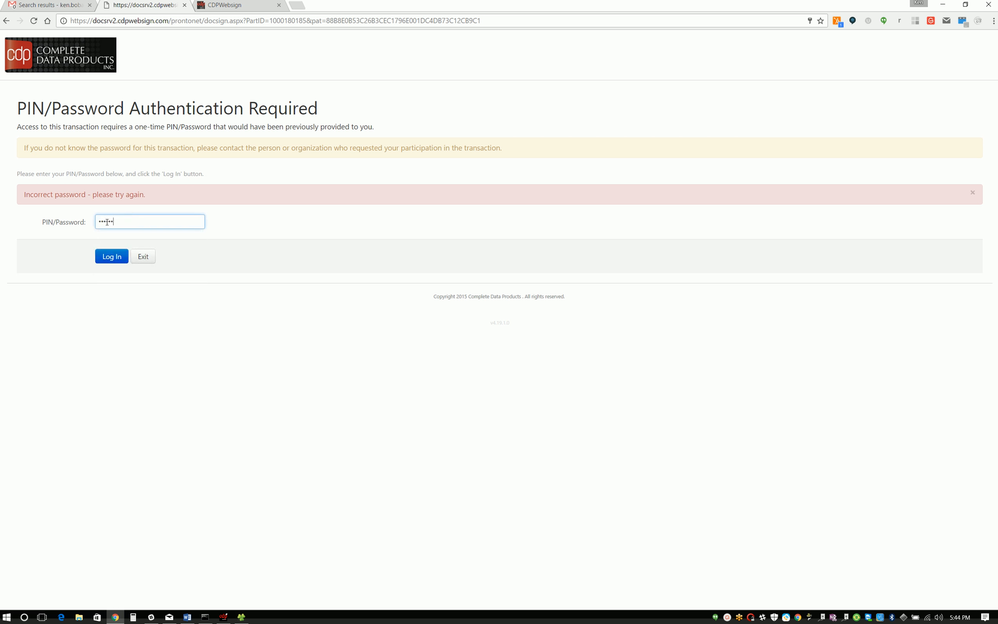
left_click(110, 257)
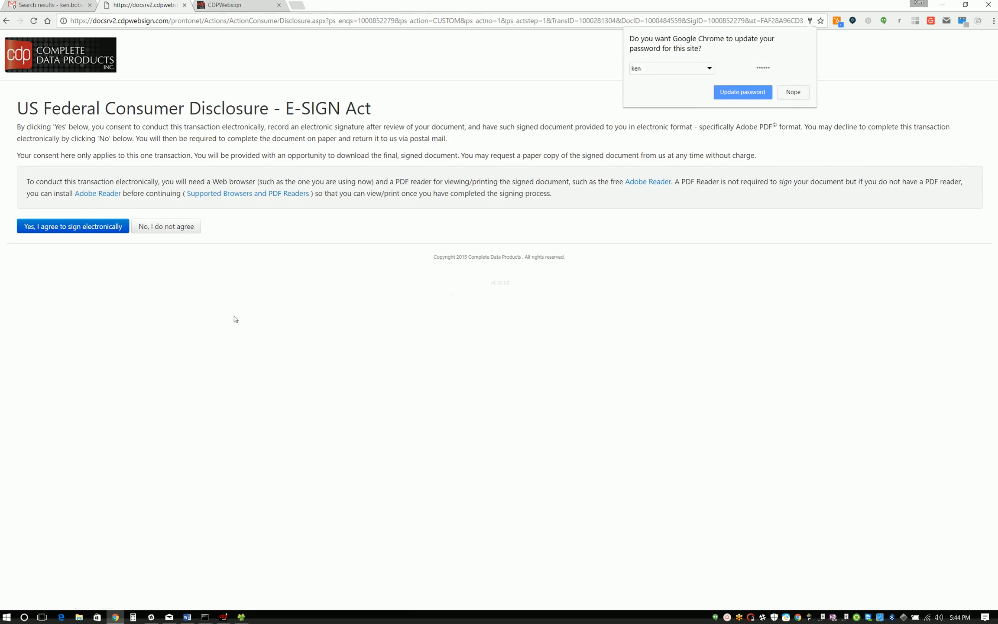
left_click(794, 92)
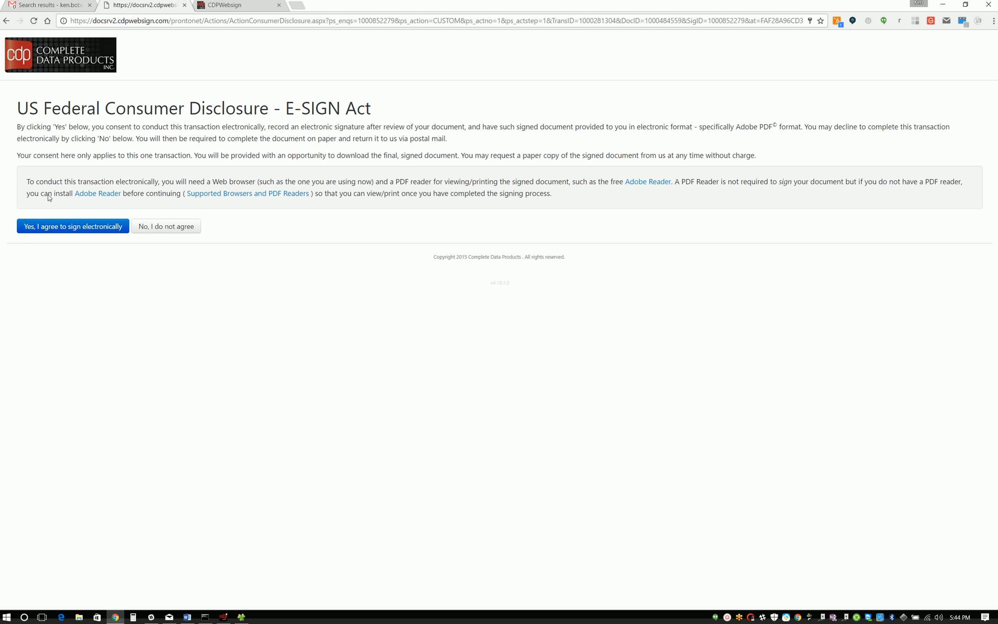
left_click(92, 225)
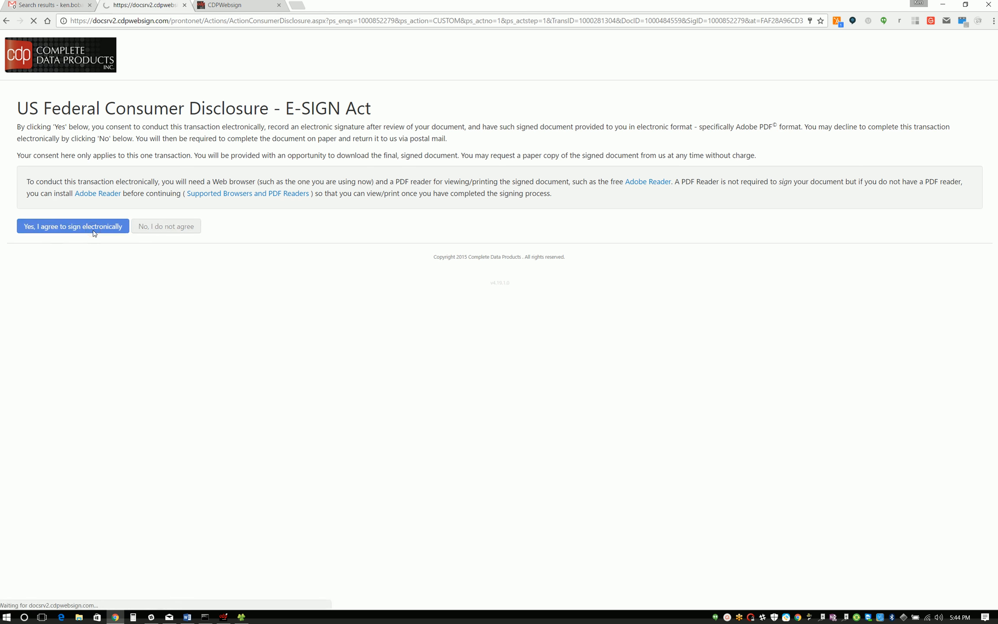
Step: Upload DriversLicense.pdf from the Pictures folder as the requested additional document and continue to the signing page
left_click_drag(16, 126, 214, 127)
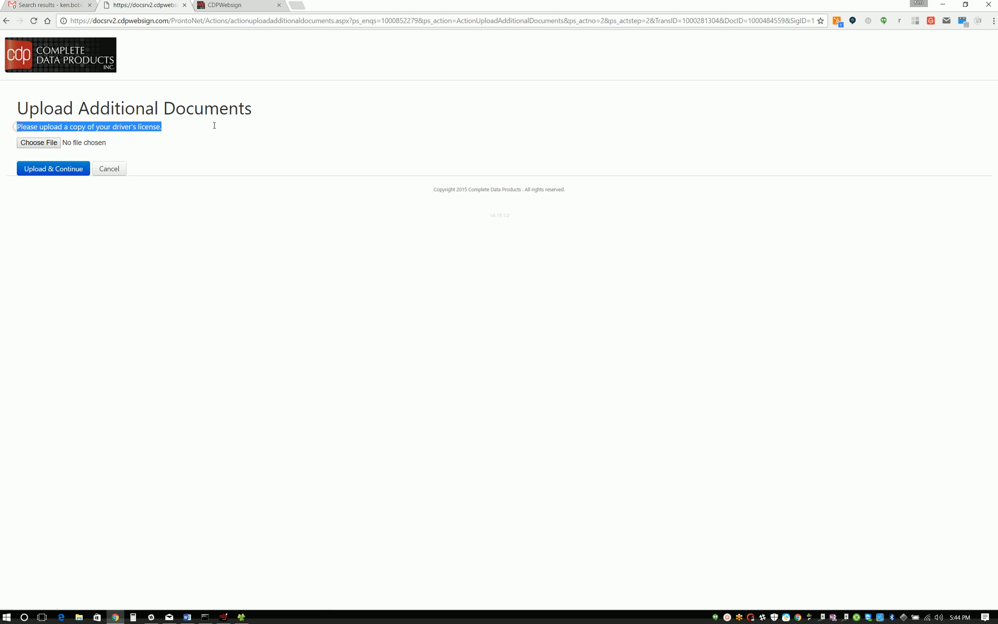
left_click(41, 145)
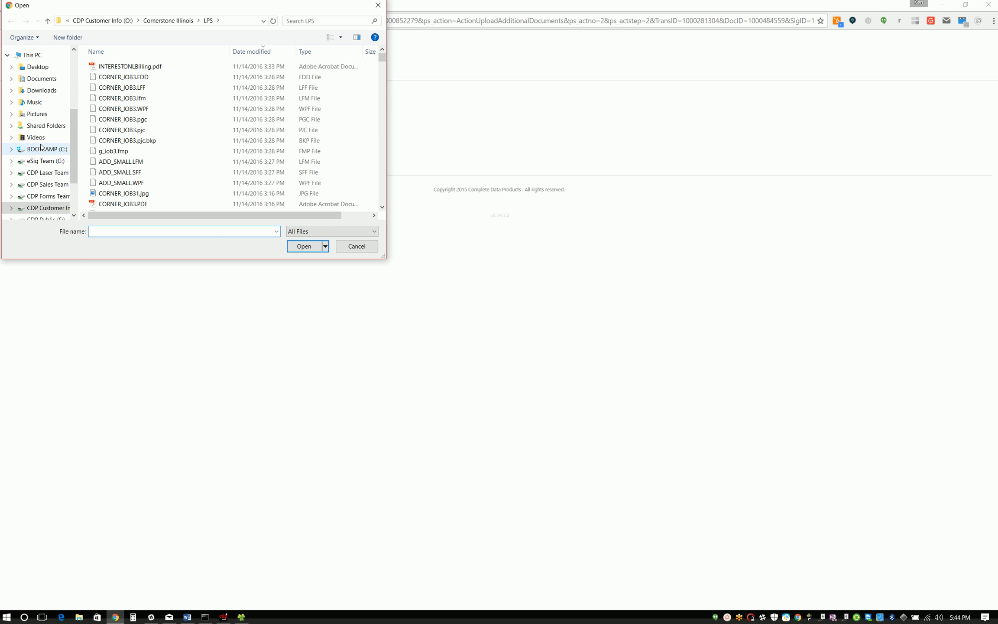
left_click(40, 114)
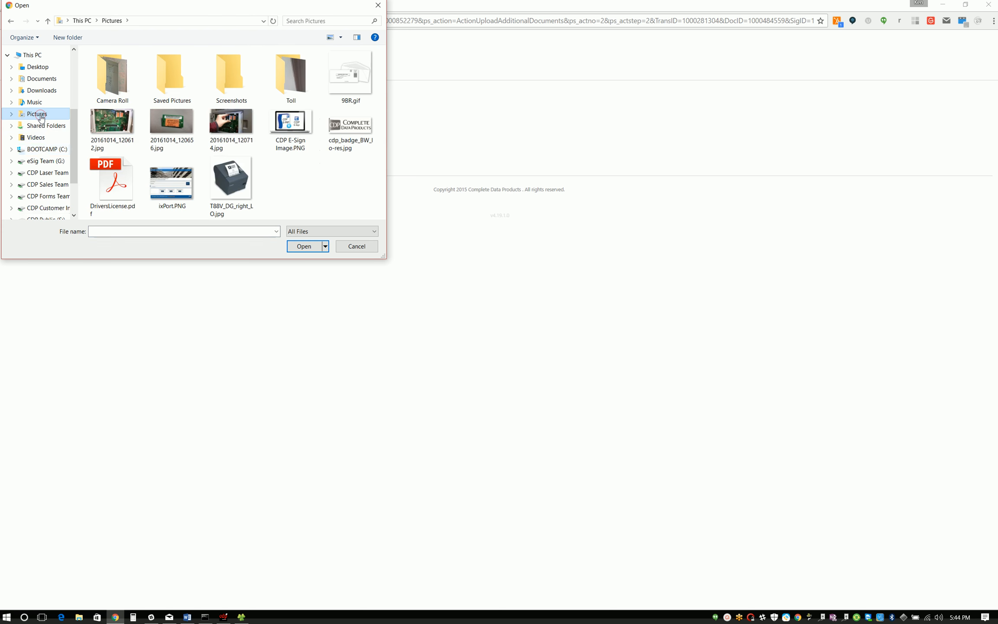
double_click(112, 180)
left_click(116, 172)
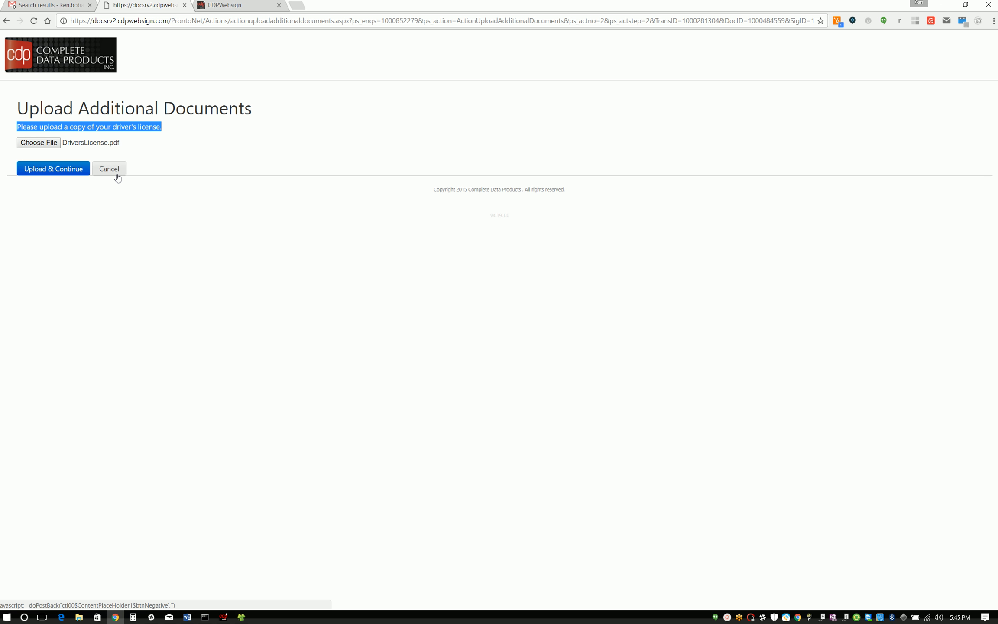
left_click(57, 170)
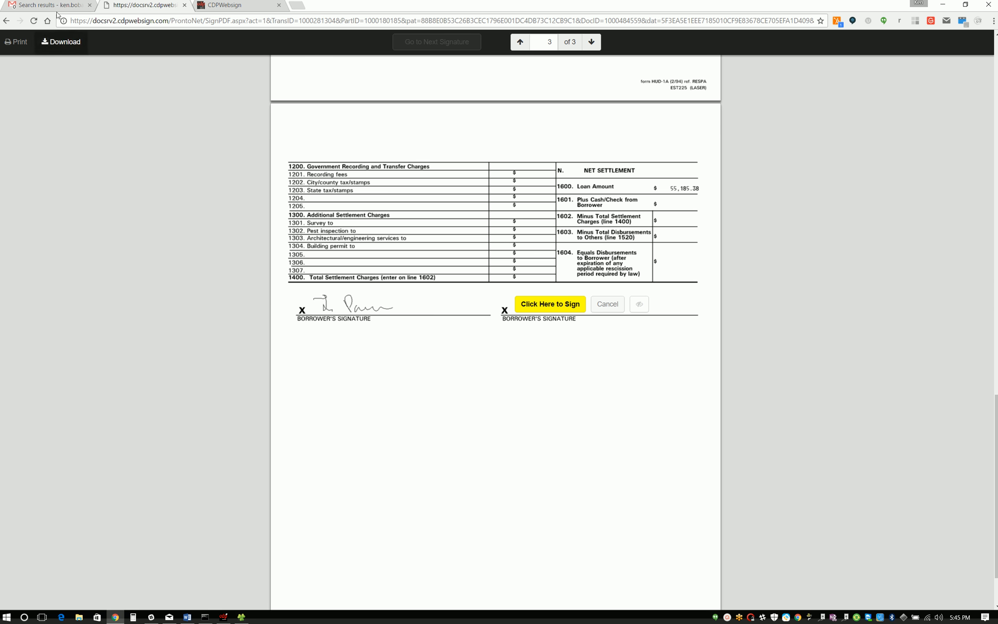
Step: Go to the required signature on page 3, sign the second borrower's line and initial the box below it
scroll(229, 225, "up", 15)
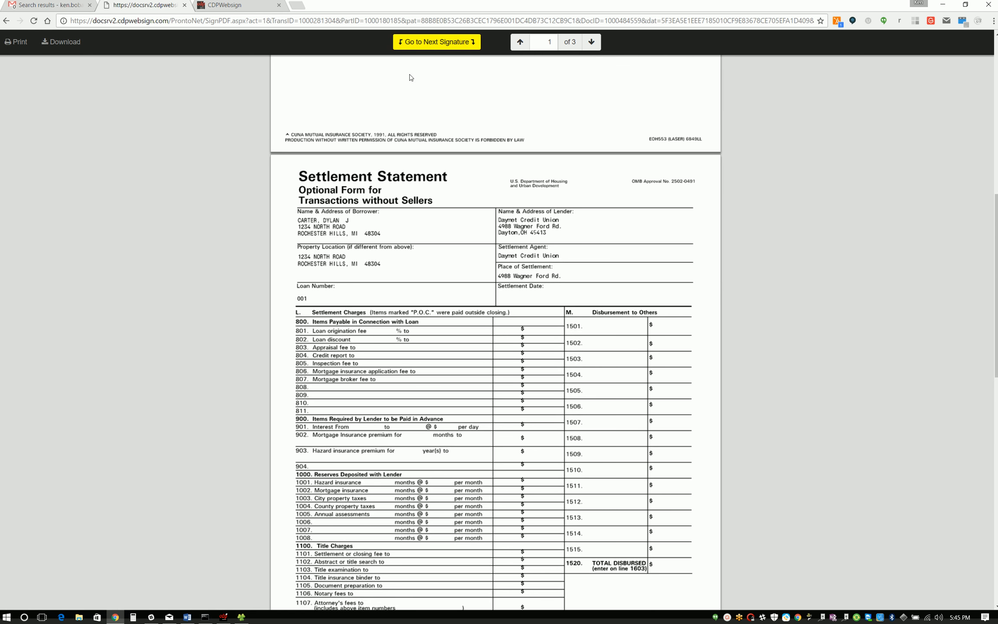
left_click(436, 42)
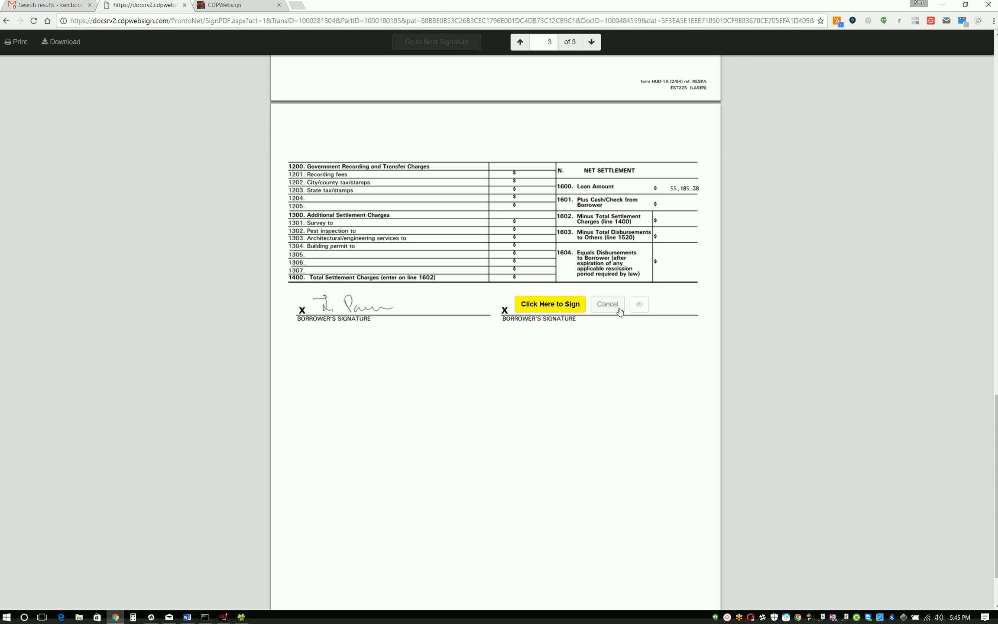
left_click(539, 306)
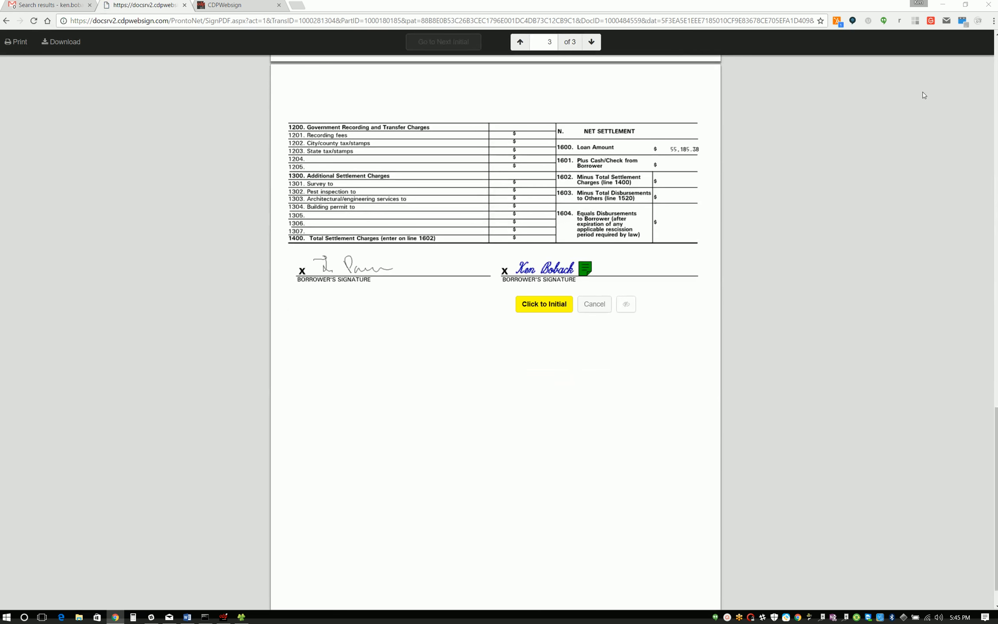
left_click(553, 308)
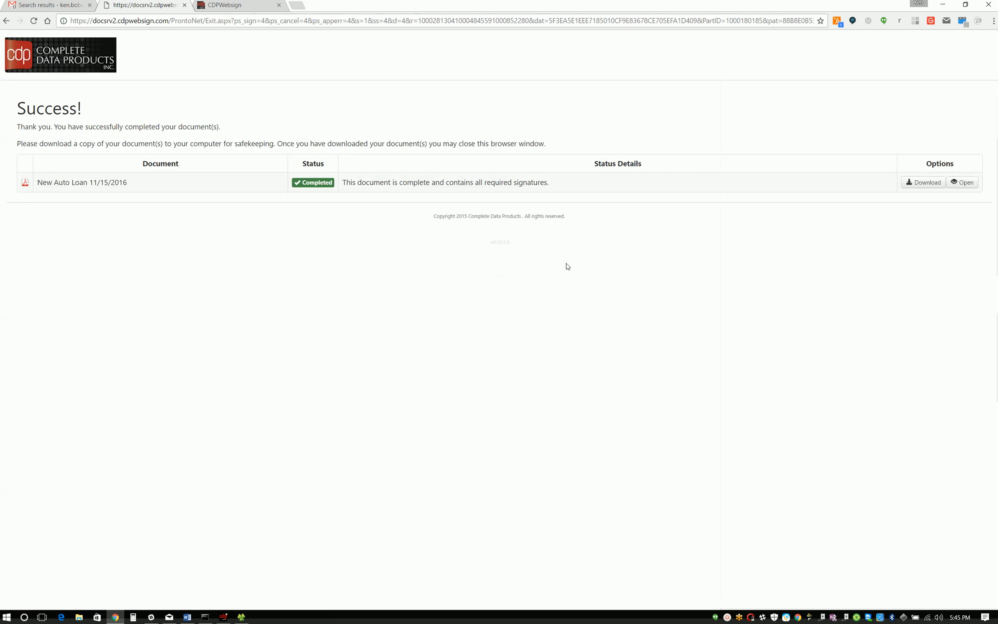
Step: Close the signing completion page and refresh the CDPWebsign document list
left_click_drag(17, 106, 121, 108)
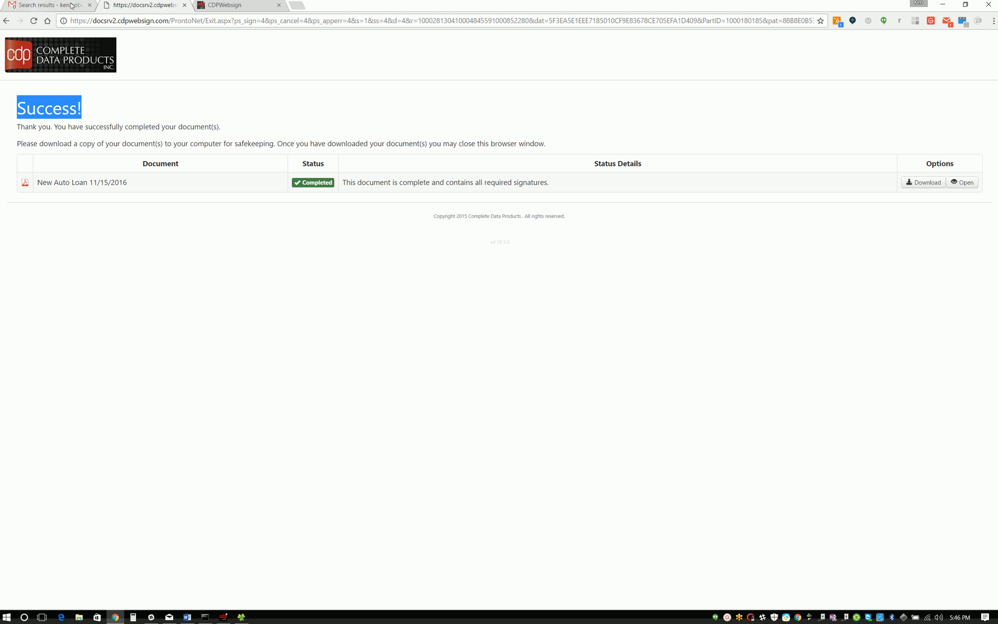
left_click(185, 6)
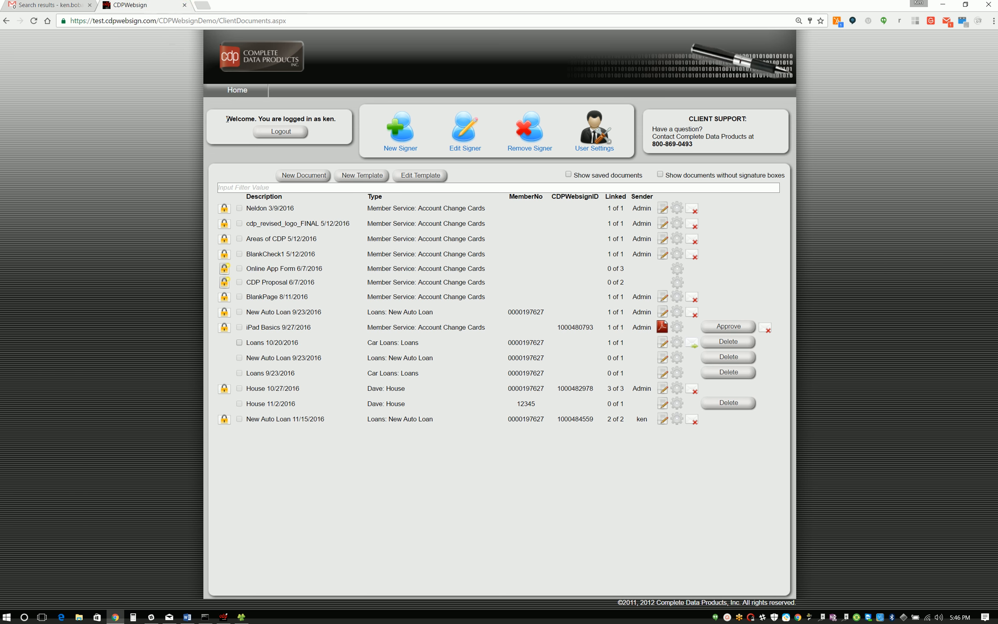
left_click(238, 91)
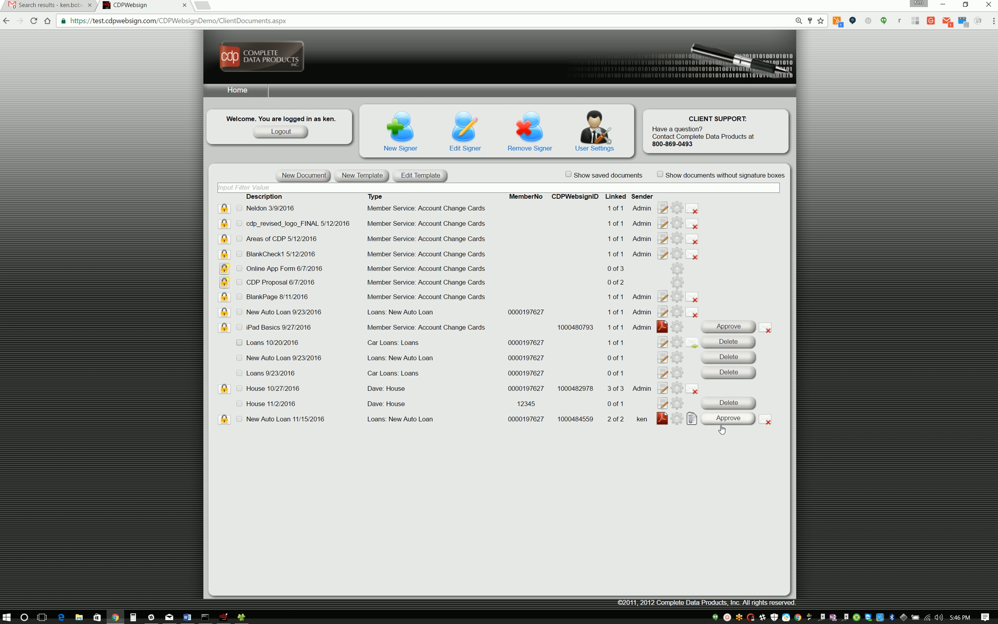
Step: Open the signed PDF of New Auto Loan 11/15/2016, review the borrower signatures and initials on page 3, and close it
left_click(661, 423)
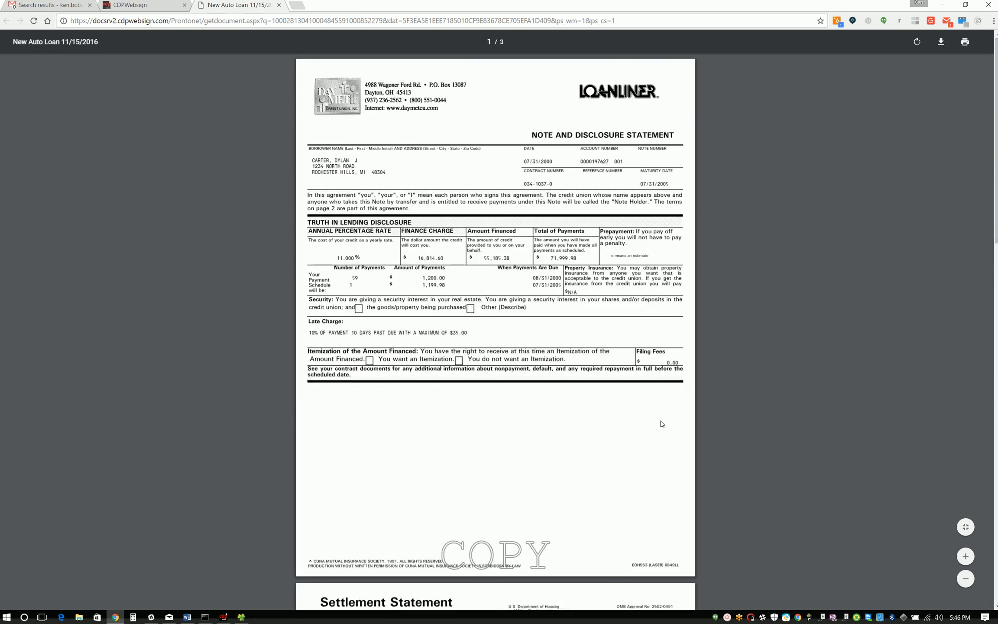
scroll(628, 436, "down", 15)
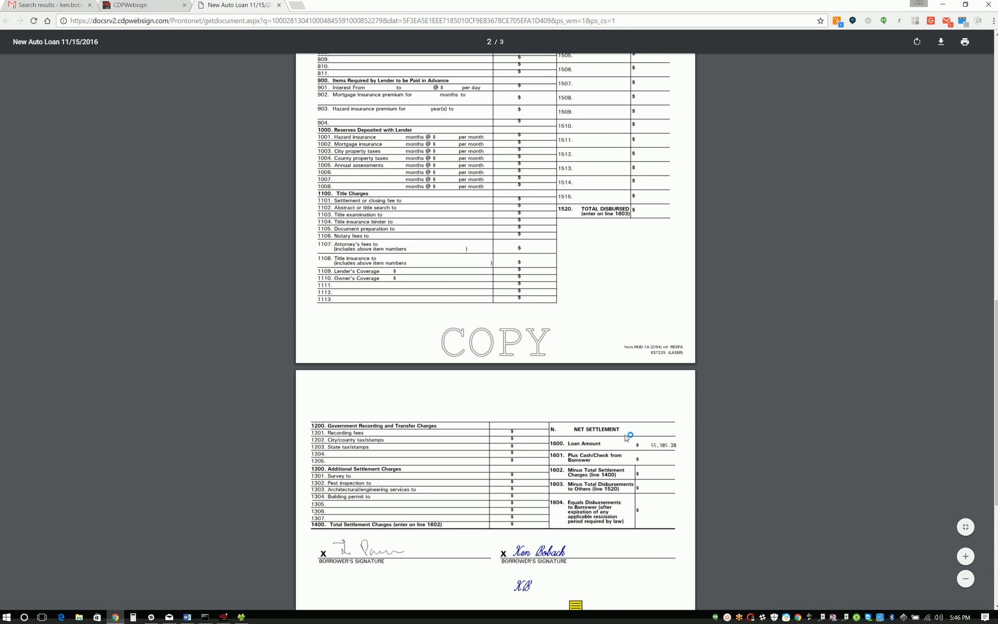
scroll(510, 285, "down", 3)
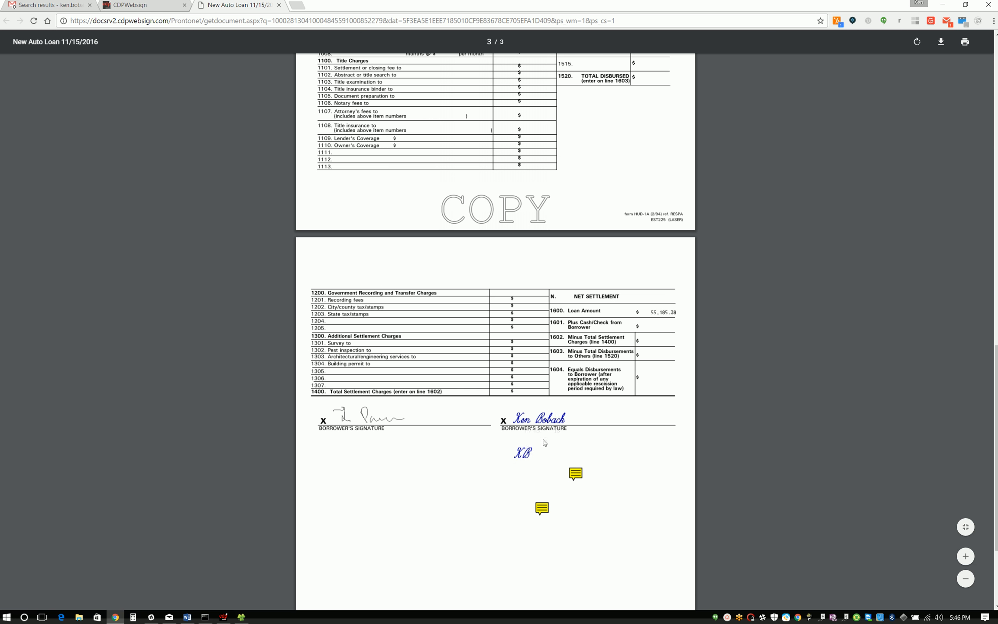
scroll(541, 437, "up", 2)
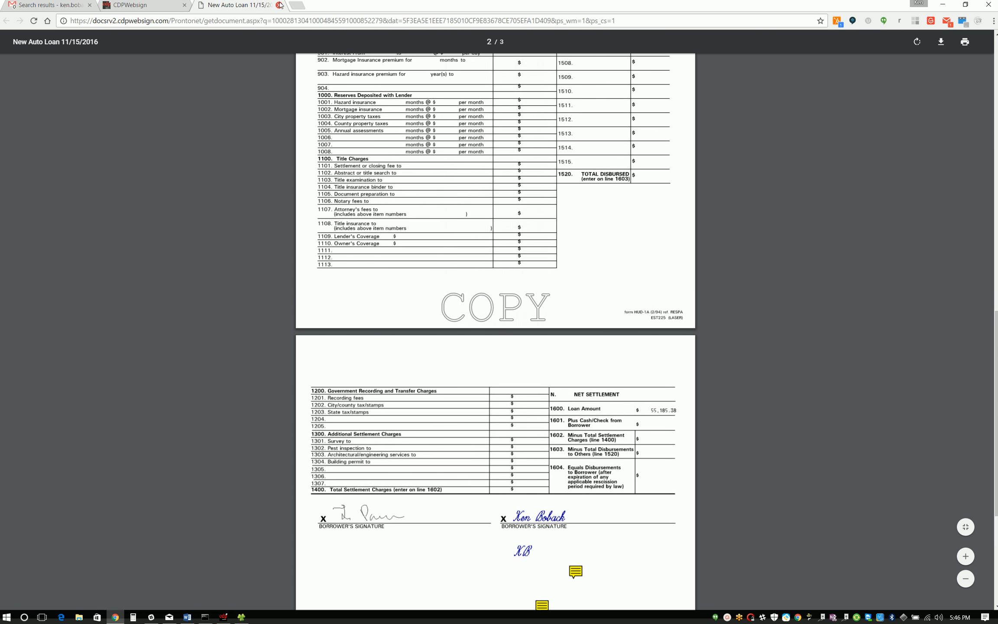
left_click(280, 5)
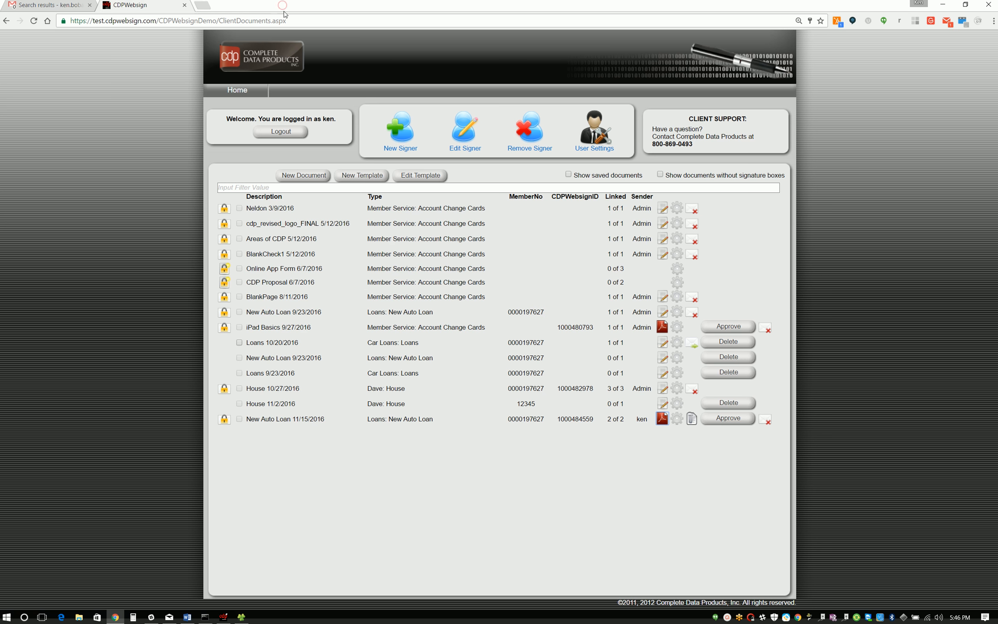
Step: Check the attachment uploaded with New Auto Loan 11/15/2016, close it, and approve the document
left_click(692, 420)
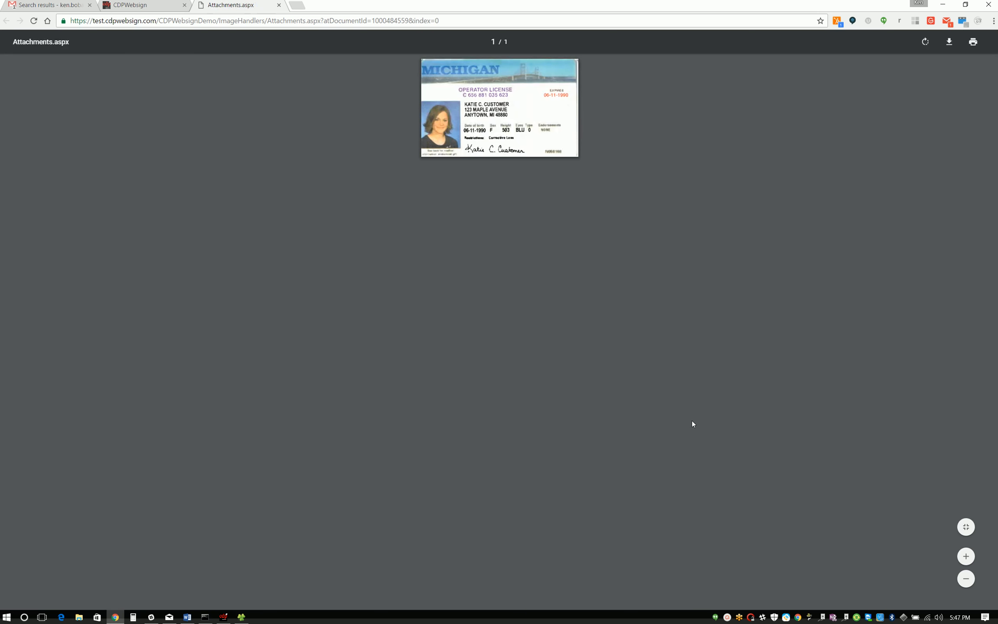
left_click(278, 5)
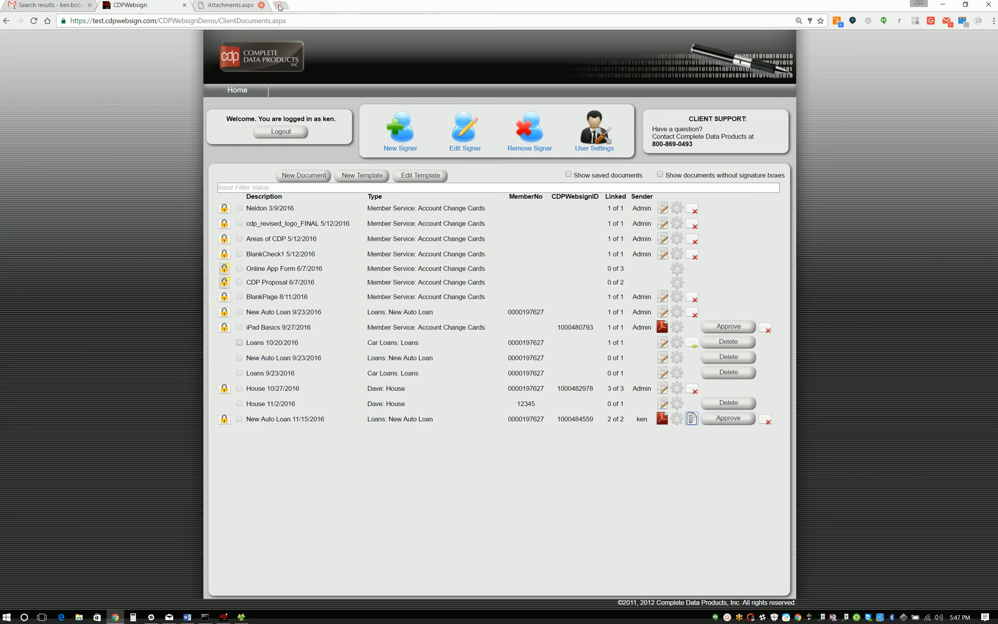
left_click(731, 421)
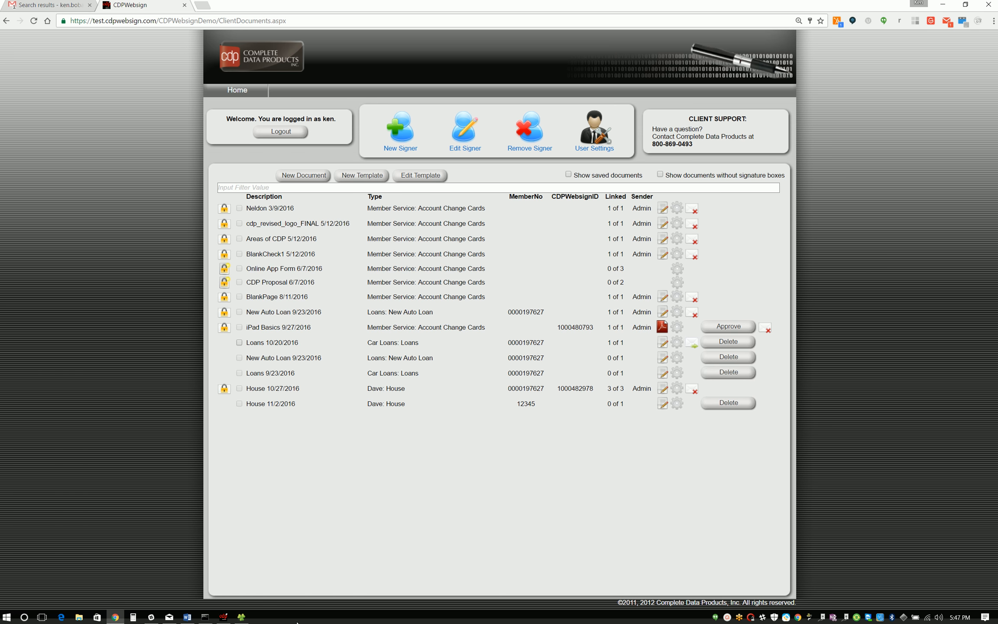
Step: Switch to CDPManage, run an inquiry for the New Auto Loan type under Loans, and open New Auto Loan 11/15/2016
left_click(224, 616)
left_click(16, 12)
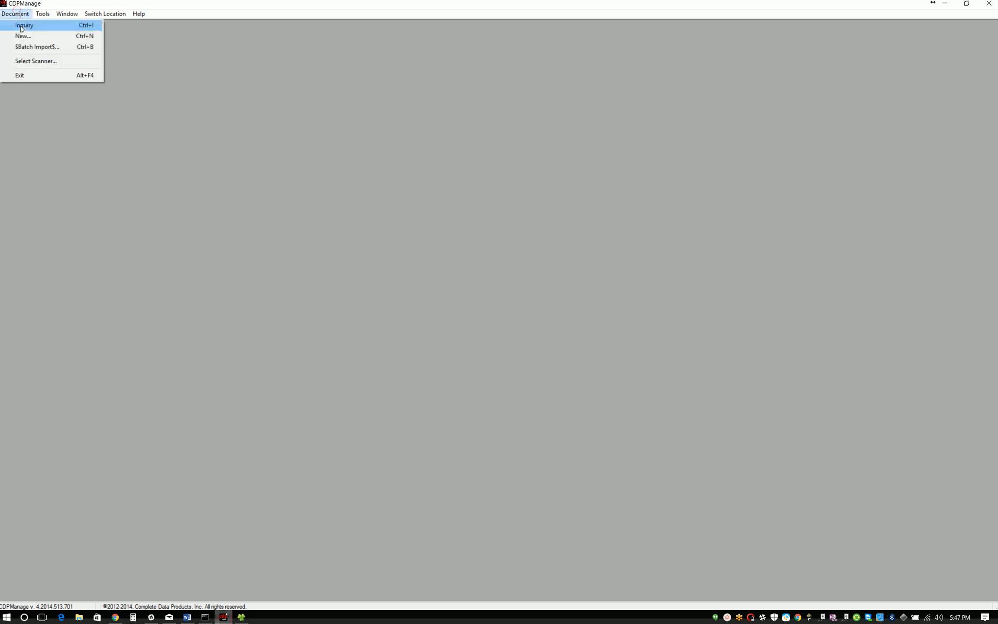
left_click(22, 26)
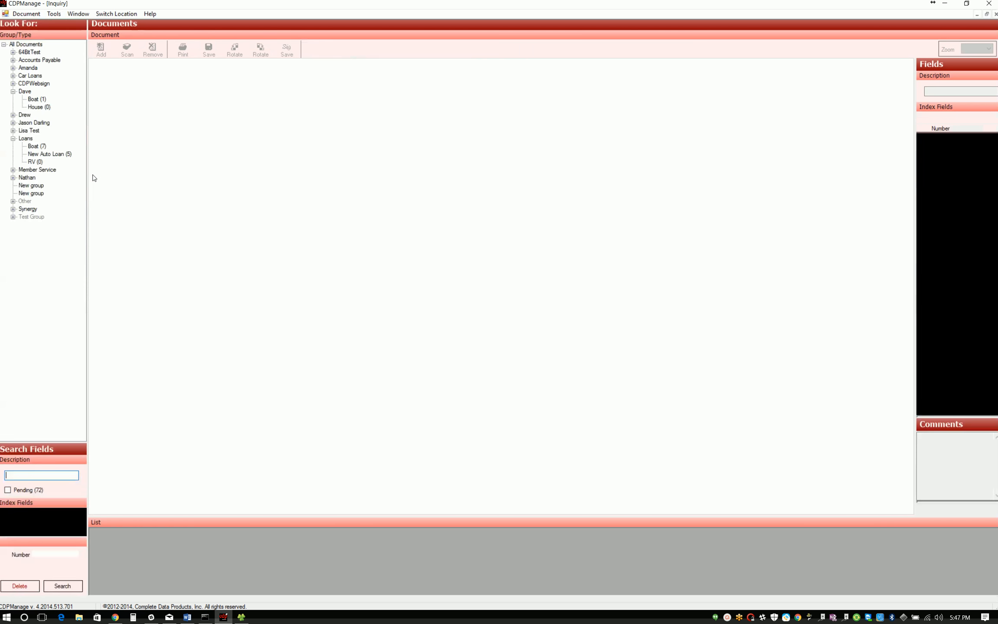
left_click(53, 154)
left_click(61, 586)
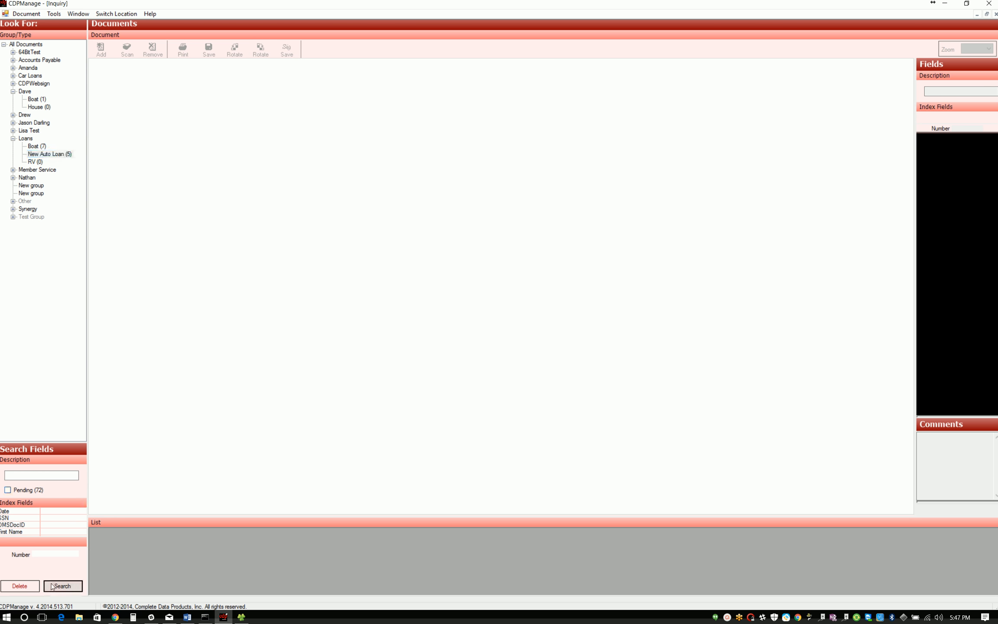
left_click(155, 578)
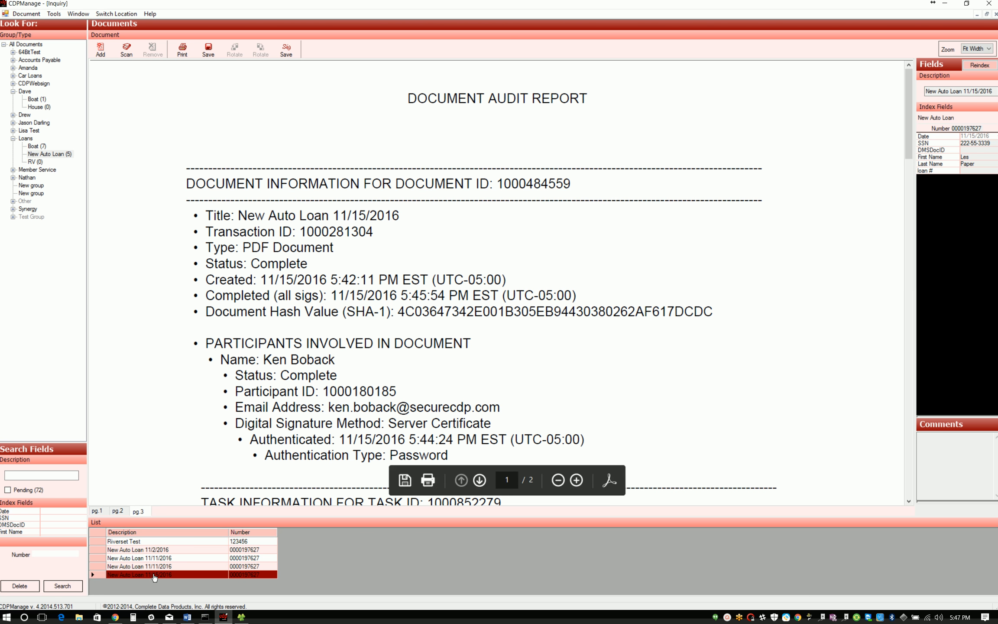
Step: View the signed loan document under pg.1 and inspect the signature information for the second borrower's signature and initials
left_click(101, 513)
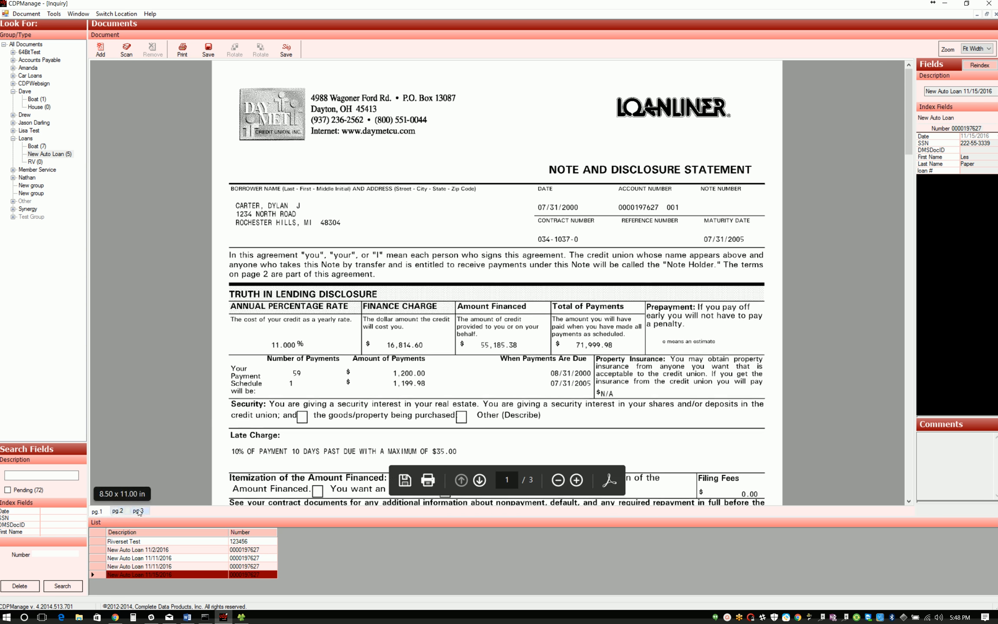
scroll(628, 350, "down", 20)
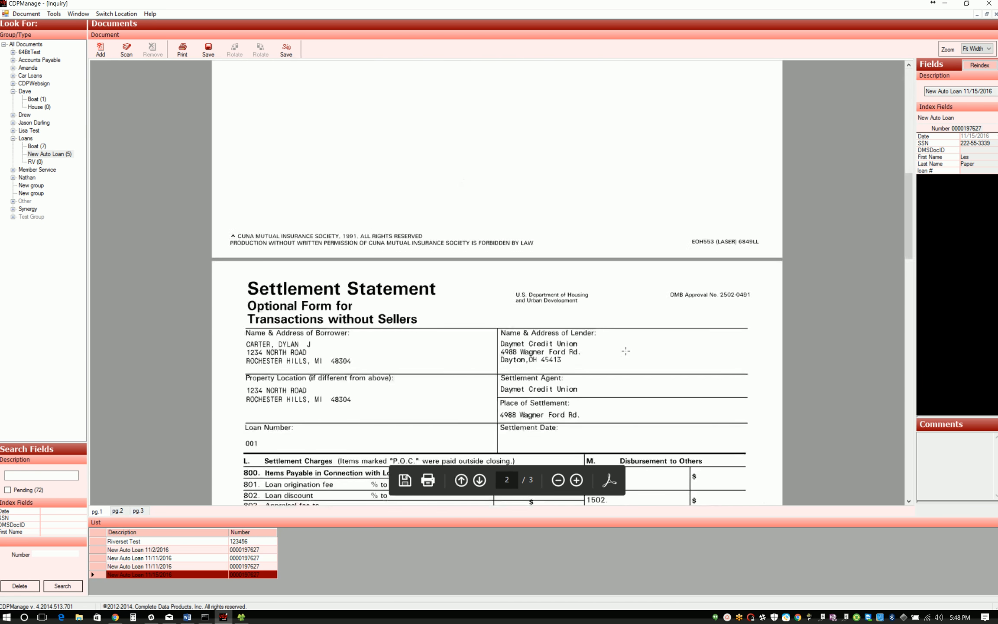
scroll(625, 349, "down", 12)
scroll(628, 350, "up", 1)
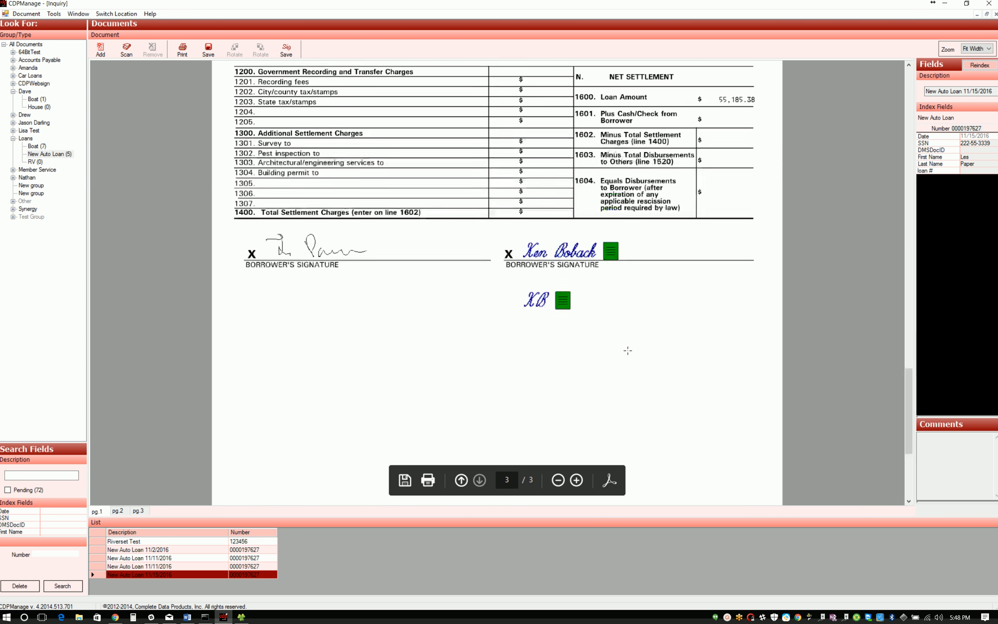
mouse_move(609, 254)
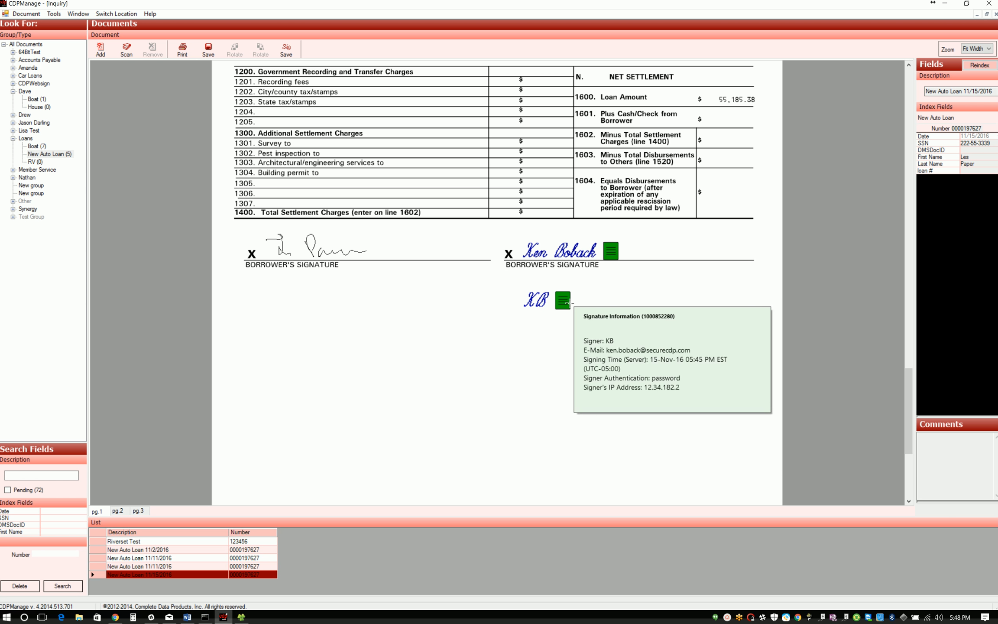
mouse_move(564, 304)
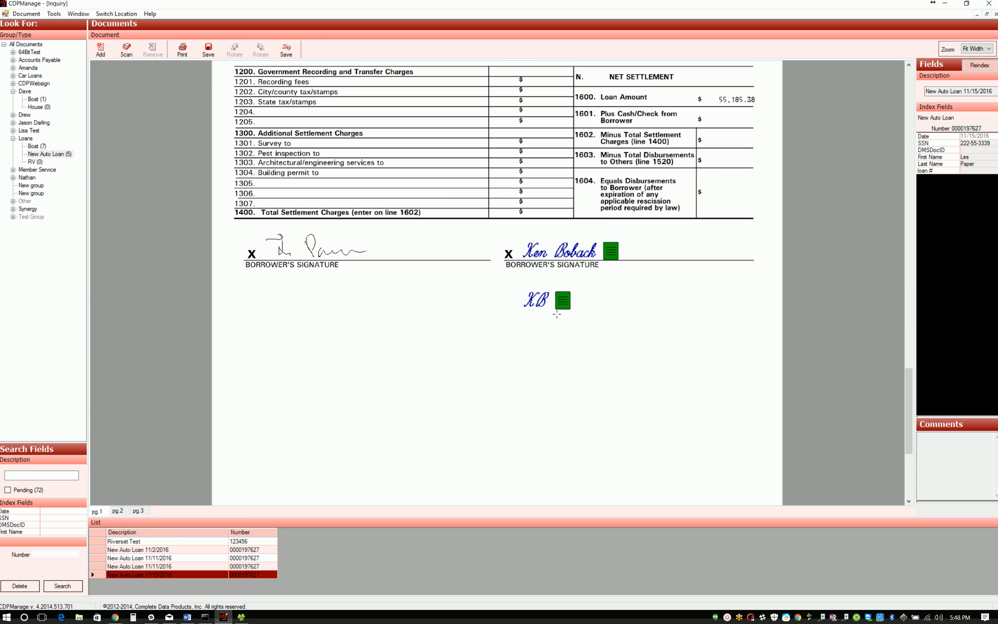
Step: Review the driver's license under pg.2 and the audit report under pg.3, including its hash value, event history and authentication details
left_click(117, 512)
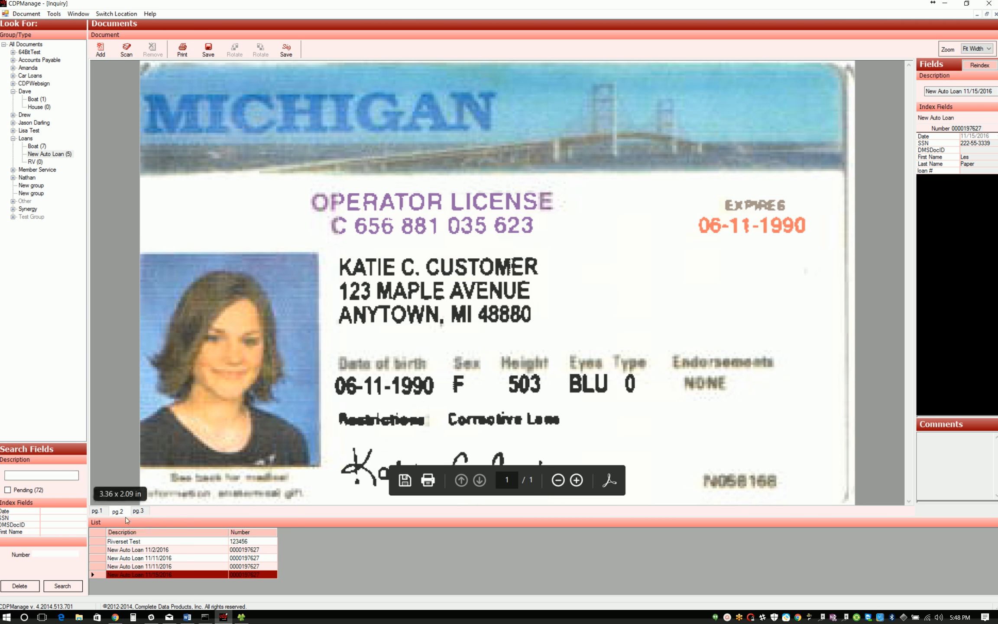
left_click(138, 511)
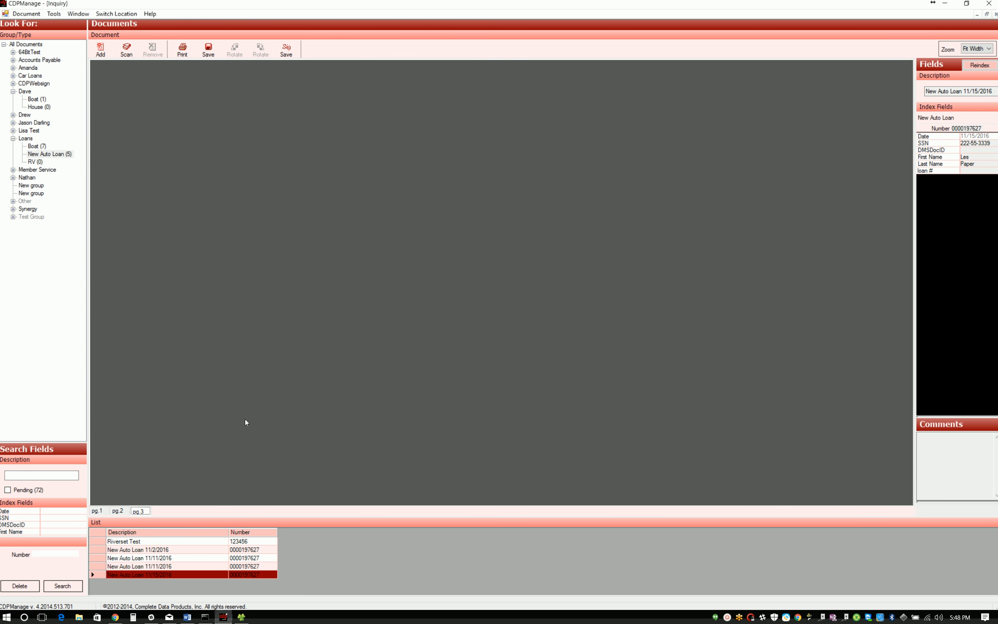
scroll(330, 260, "down", 3)
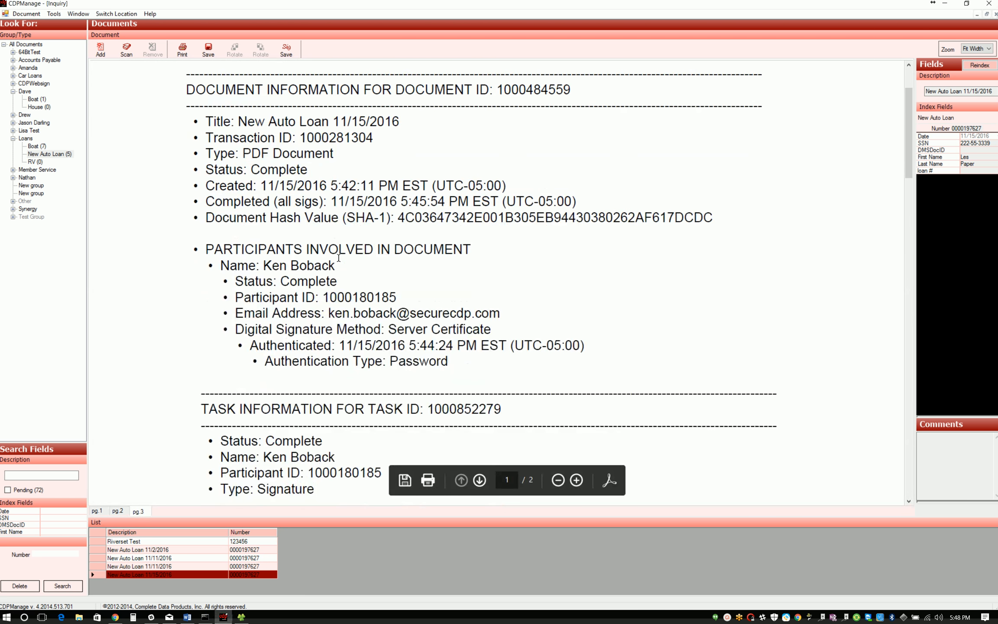
scroll(341, 254, "down", 1)
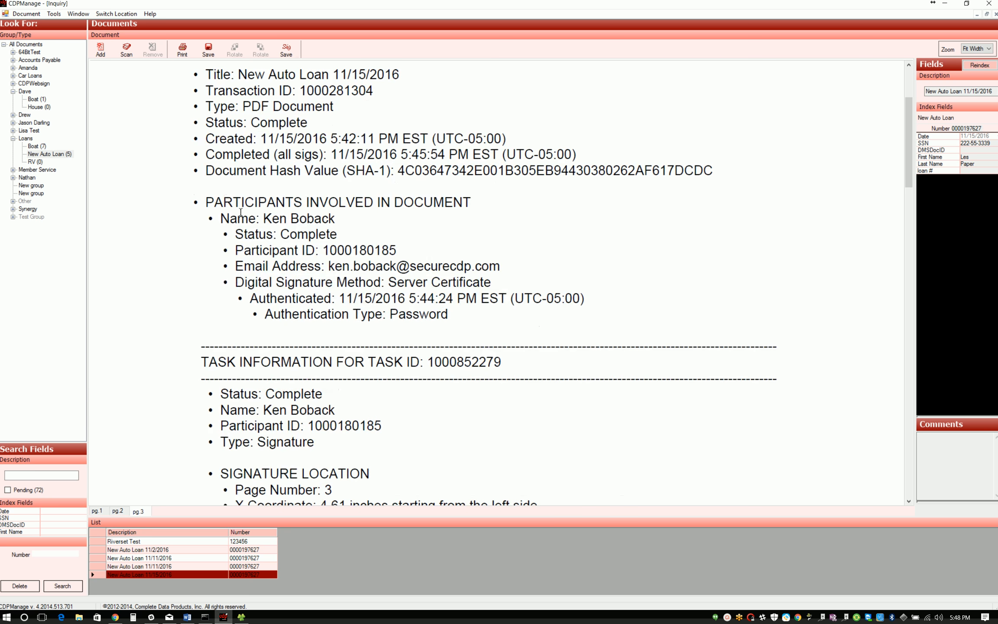
left_click_drag(273, 216, 362, 212)
left_click_drag(223, 171, 704, 169)
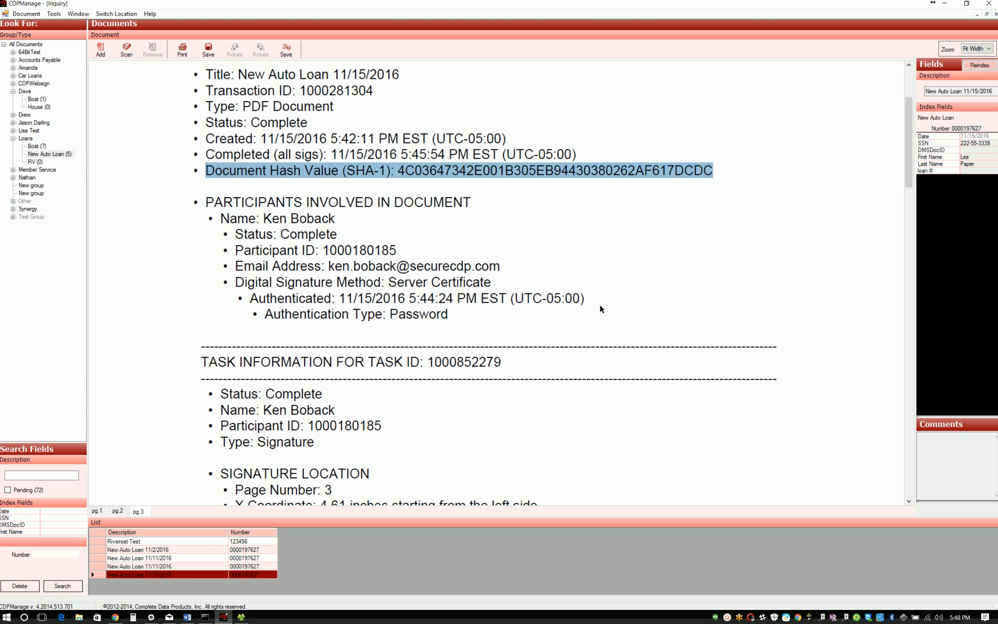
scroll(600, 309, "down", 10)
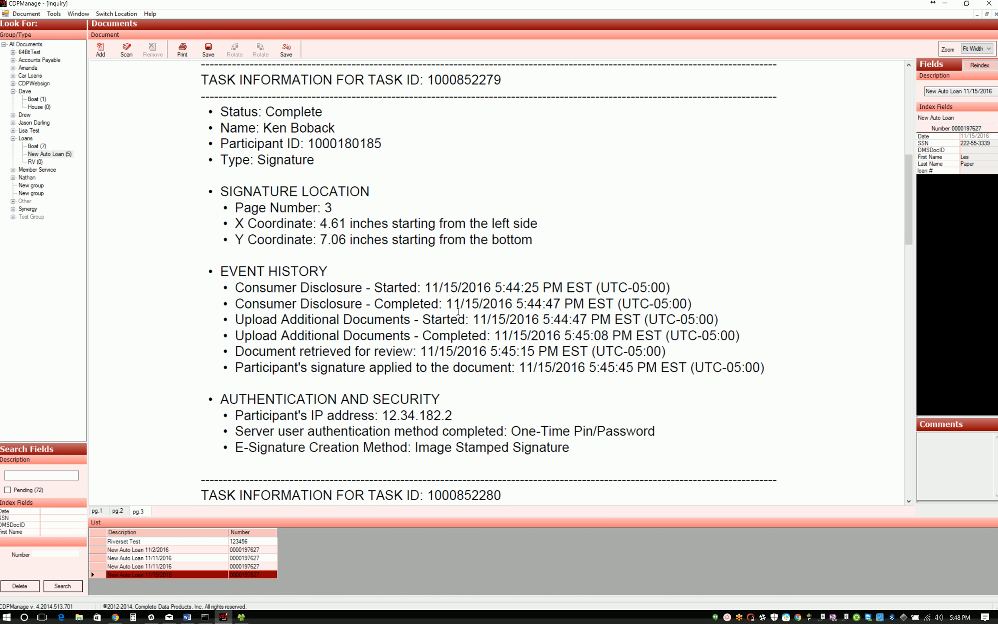
scroll(458, 311, "down", 15)
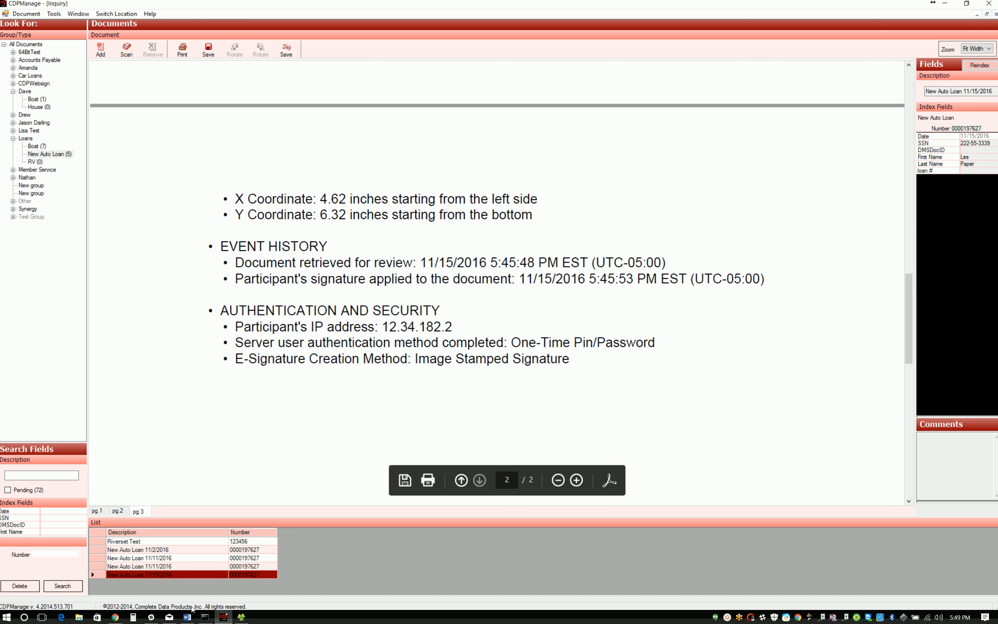
Step: Switch to Word and review the topics in the CDP E-Sign Full Mode Agenda document
left_click(186, 618)
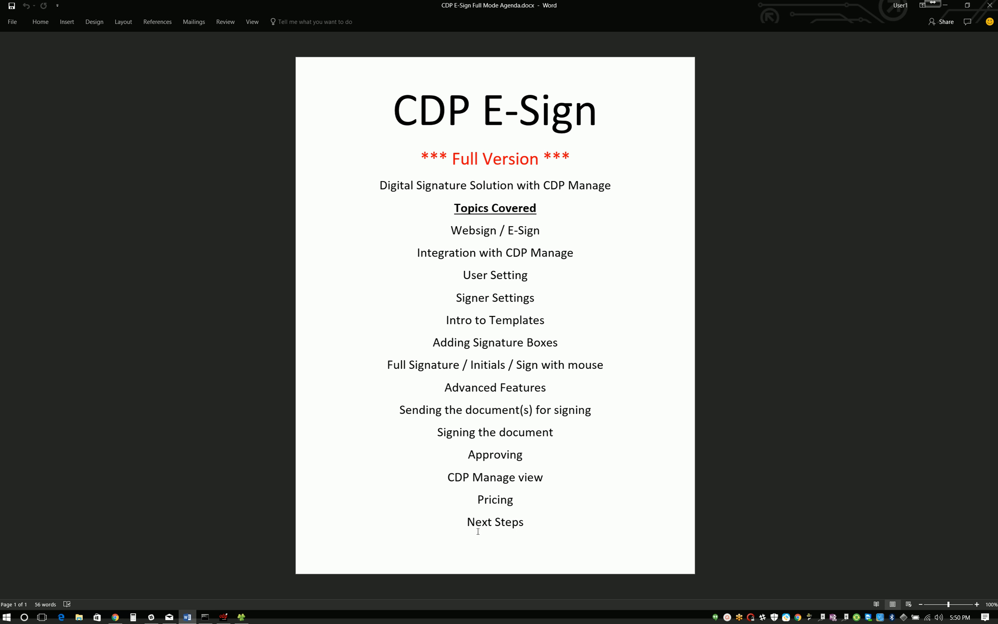
left_click(726, 618)
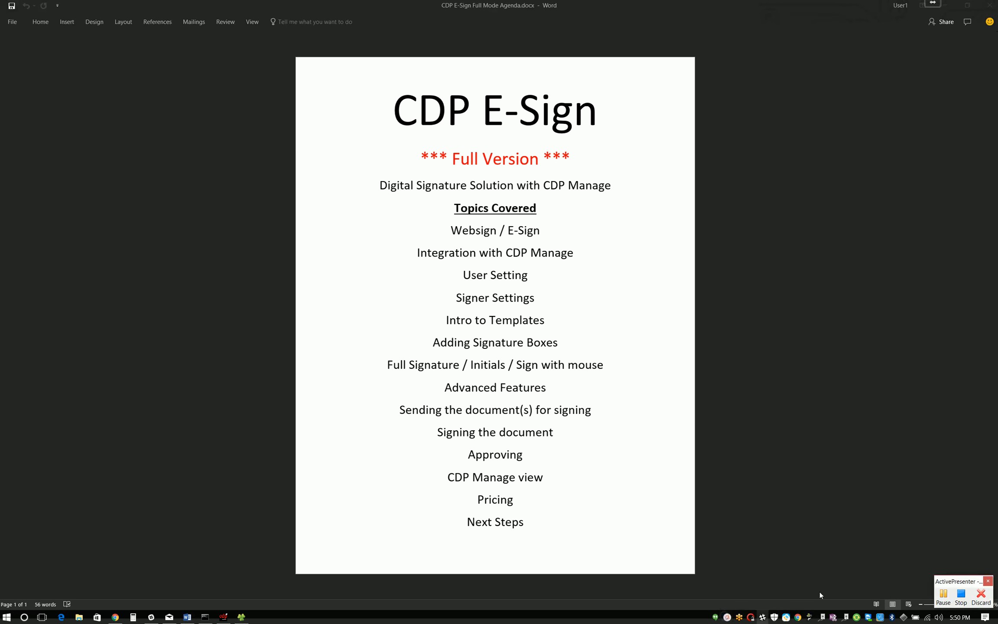